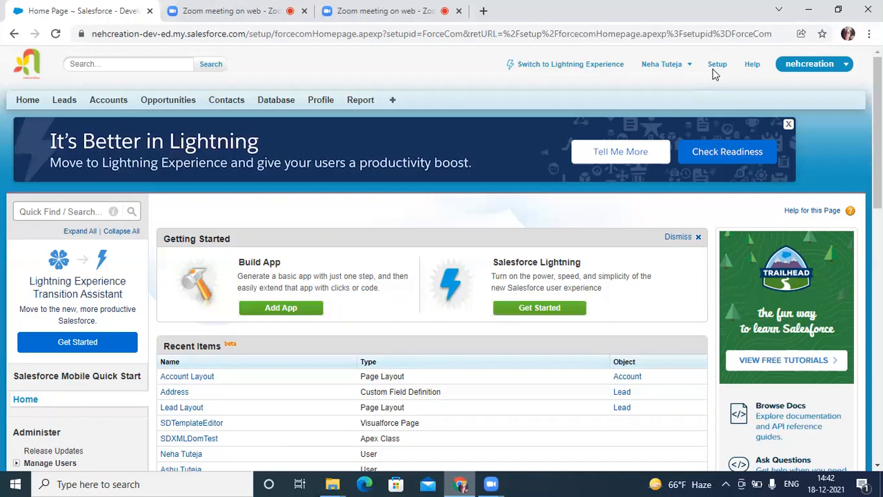
# Step: Launch Paint and clear the Edge, Chrome and Downloads windows out of the way
pyautogui.click(73, 481)
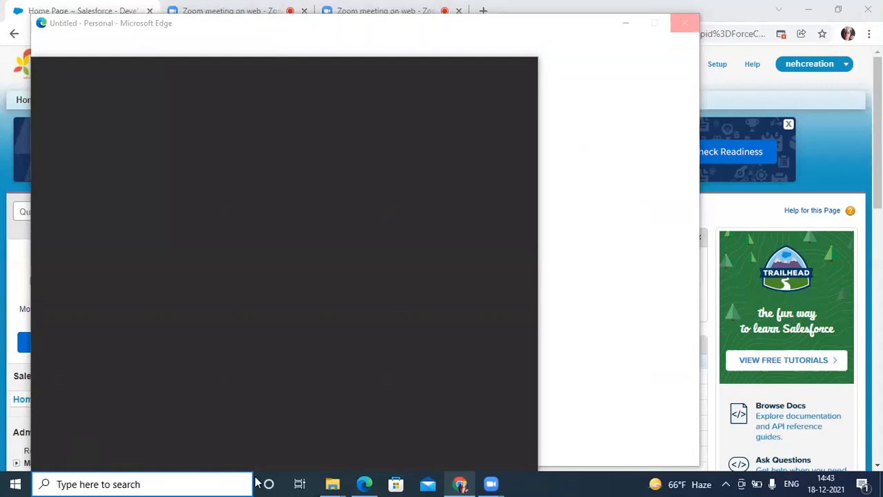
pyautogui.write('paint')
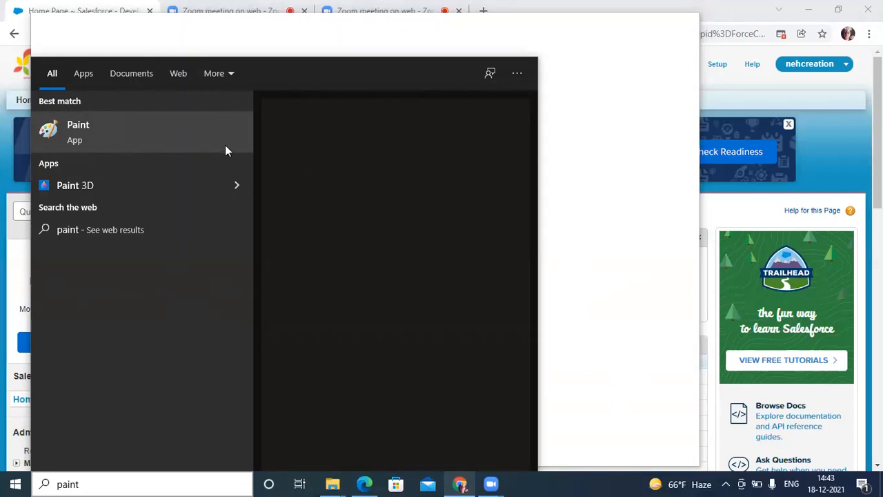
pyautogui.rightClick(82, 129)
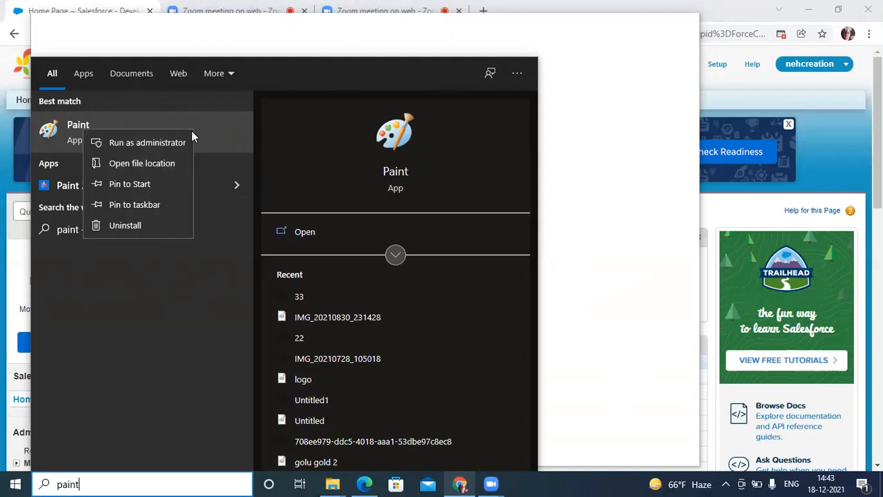
pyautogui.press('Escape')
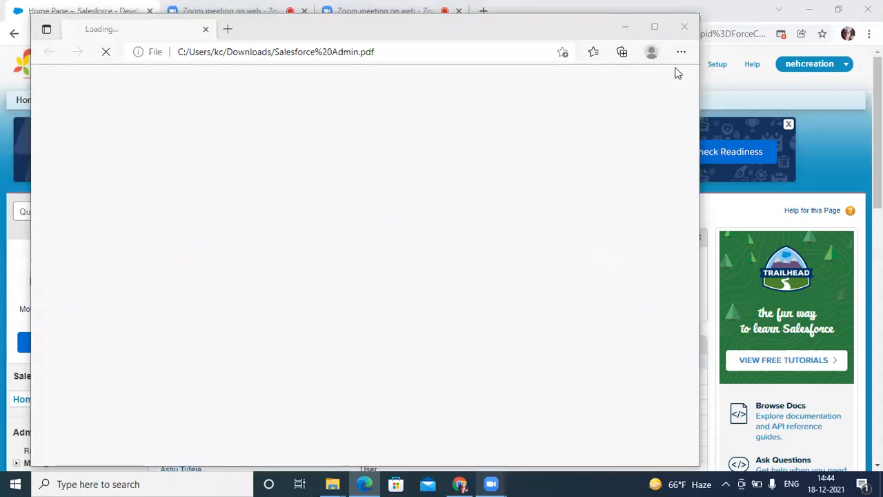
pyautogui.click(683, 26)
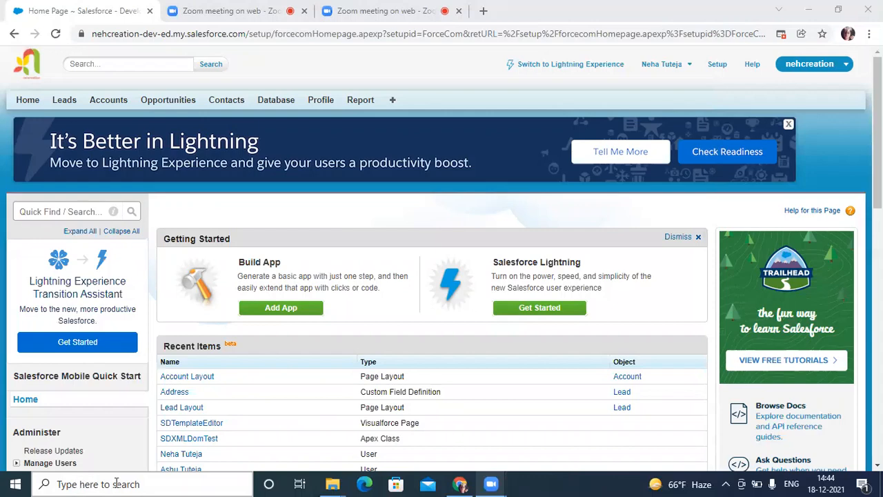
pyautogui.click(809, 11)
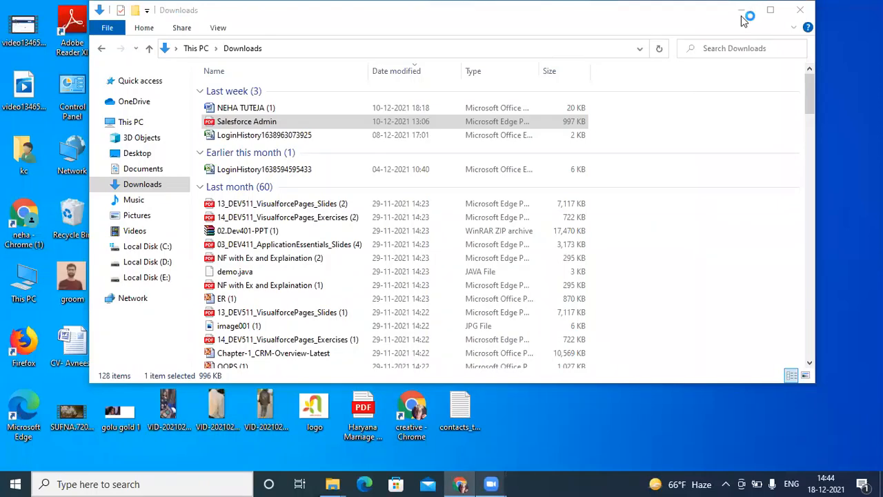
pyautogui.click(742, 18)
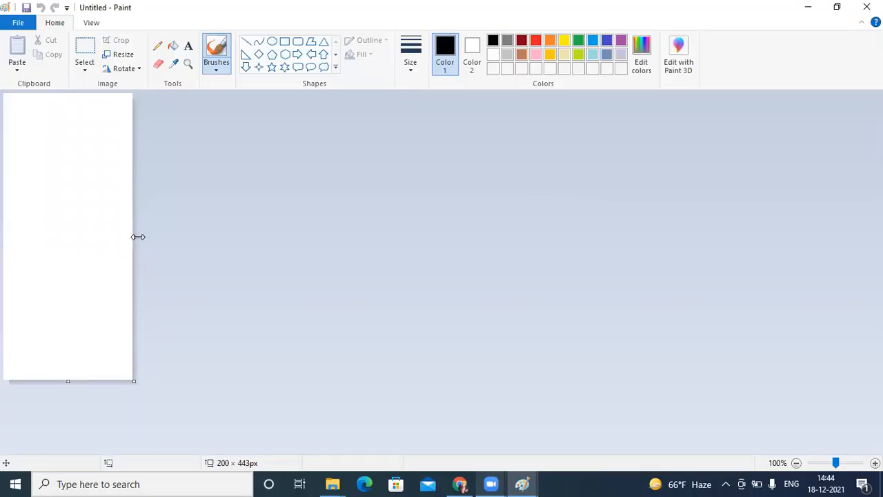
# Step: Resize the blank canvas to about 1349 × 390 px
pyautogui.moveTo(138, 236); pyautogui.dragTo(875, 265)
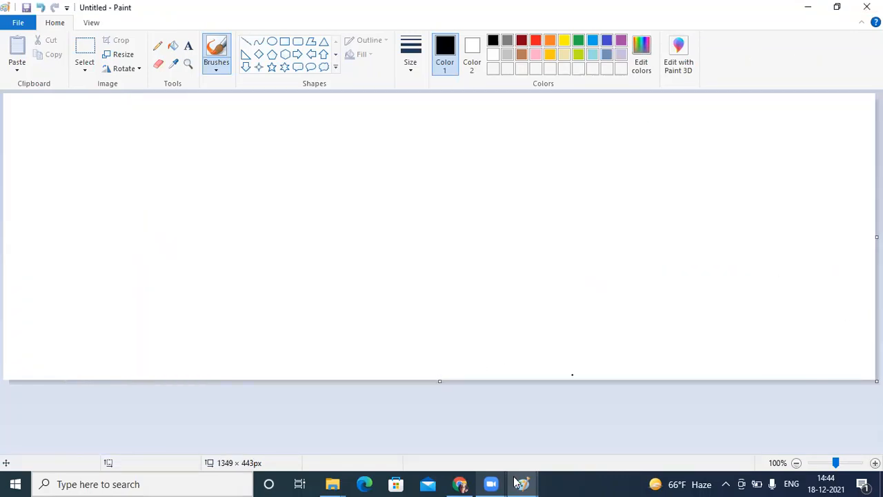
pyautogui.moveTo(440, 382); pyautogui.dragTo(204, 133)
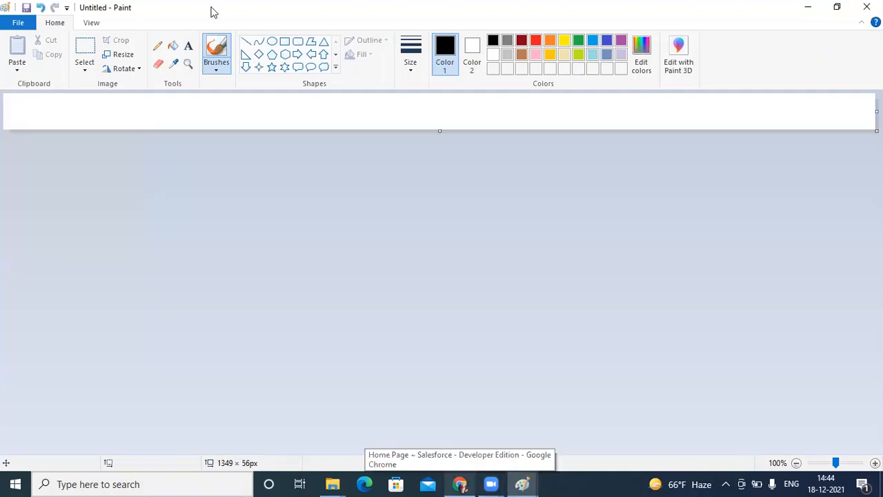
pyautogui.click(276, 124)
pyautogui.moveTo(437, 203); pyautogui.dragTo(428, 343)
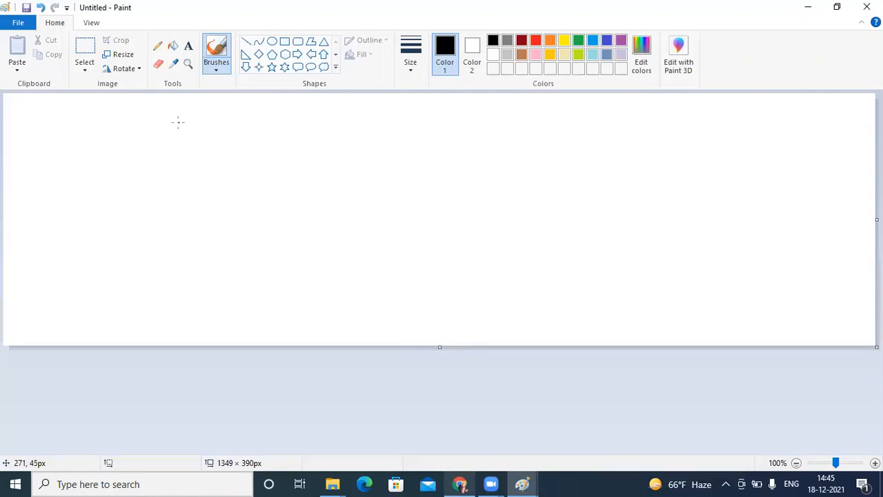
# Step: Draw a freehand hierarchy with a Delhi box at the top connected to three boxes labelled A, B and C
pyautogui.moveTo(178, 122)
pyautogui.mouseDown()
pyautogui.moveTo(178, 154)
pyautogui.moveTo(243, 155)
pyautogui.moveTo(283, 151)
pyautogui.moveTo(283, 122)
pyautogui.moveTo(157, 124)
pyautogui.moveTo(201, 145)
pyautogui.moveTo(203, 130)
pyautogui.moveTo(208, 147)
pyautogui.moveTo(210, 135)
pyautogui.moveTo(222, 143)
pyautogui.moveTo(224, 129)
pyautogui.moveTo(230, 144)
pyautogui.moveTo(236, 130)
pyautogui.moveTo(239, 145)
pyautogui.mouseUp()
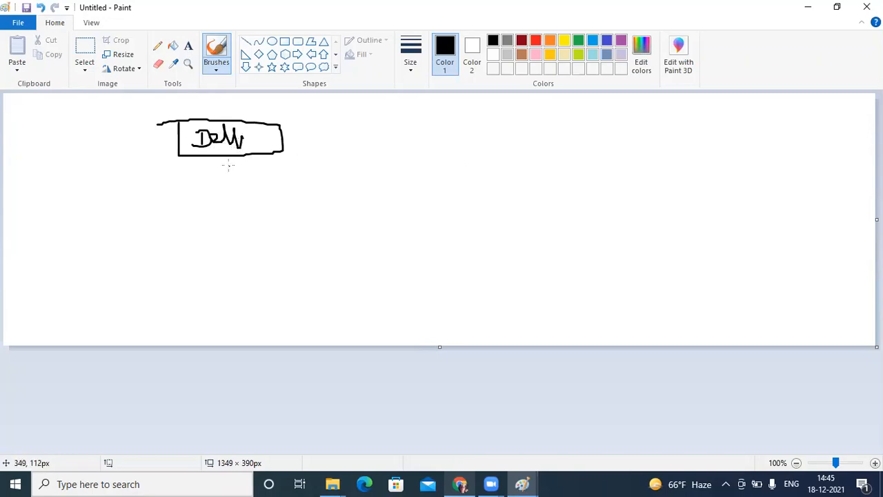
pyautogui.moveTo(218, 159)
pyautogui.mouseDown()
pyautogui.moveTo(211, 183)
pyautogui.moveTo(100, 191)
pyautogui.mouseUp()
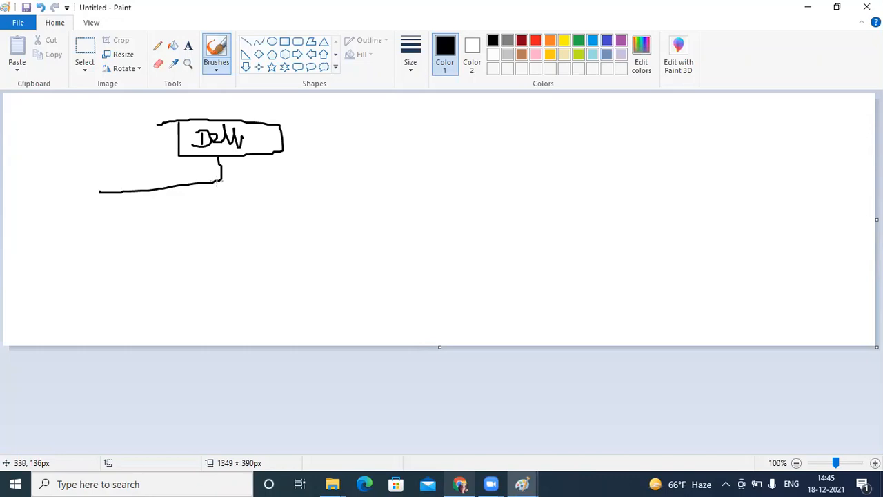
pyautogui.moveTo(97, 192)
pyautogui.mouseDown()
pyautogui.moveTo(100, 216)
pyautogui.moveTo(76, 215)
pyautogui.moveTo(70, 227)
pyautogui.moveTo(74, 255)
pyautogui.moveTo(139, 246)
pyautogui.moveTo(133, 209)
pyautogui.moveTo(93, 207)
pyautogui.mouseUp()
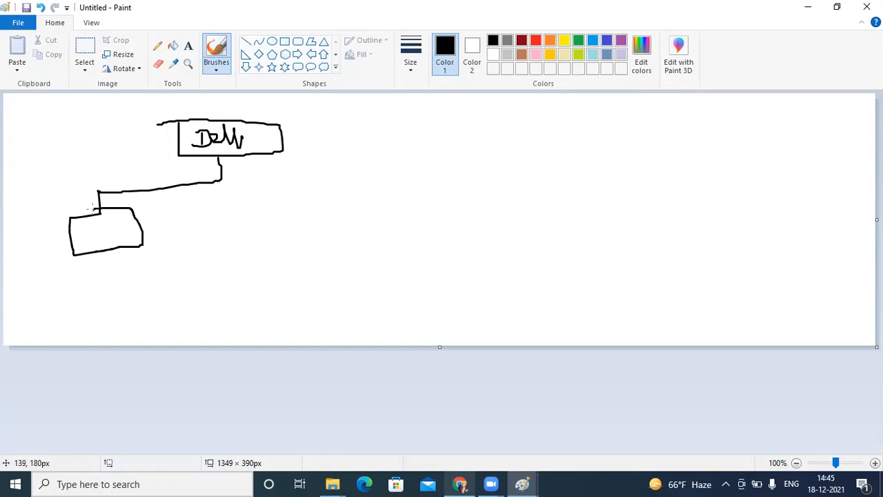
pyautogui.moveTo(92, 241)
pyautogui.mouseDown()
pyautogui.moveTo(96, 214)
pyautogui.moveTo(107, 220)
pyautogui.moveTo(111, 241)
pyautogui.moveTo(109, 228)
pyautogui.mouseUp()
pyautogui.moveTo(218, 178)
pyautogui.mouseDown()
pyautogui.moveTo(271, 185)
pyautogui.moveTo(284, 216)
pyautogui.moveTo(221, 226)
pyautogui.moveTo(218, 204)
pyautogui.moveTo(240, 215)
pyautogui.moveTo(241, 193)
pyautogui.moveTo(243, 212)
pyautogui.mouseUp()
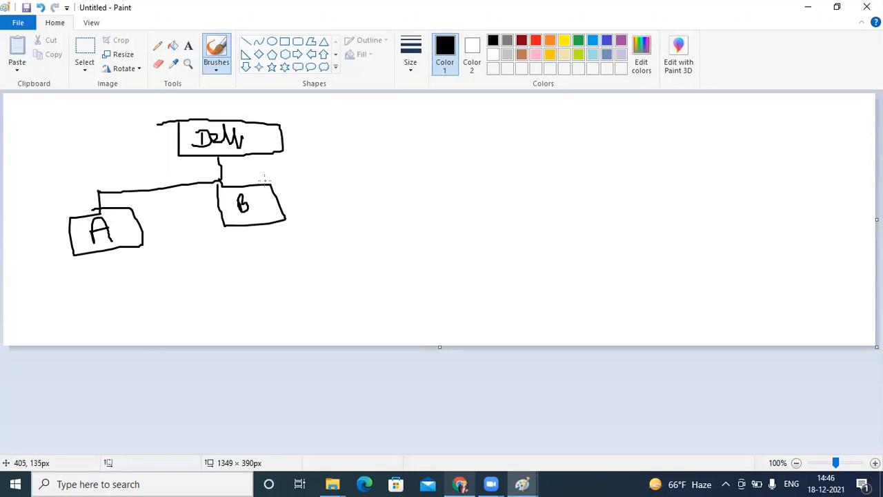
pyautogui.moveTo(270, 183)
pyautogui.mouseDown()
pyautogui.moveTo(376, 173)
pyautogui.moveTo(394, 207)
pyautogui.moveTo(350, 213)
pyautogui.moveTo(338, 185)
pyautogui.moveTo(360, 192)
pyautogui.mouseUp()
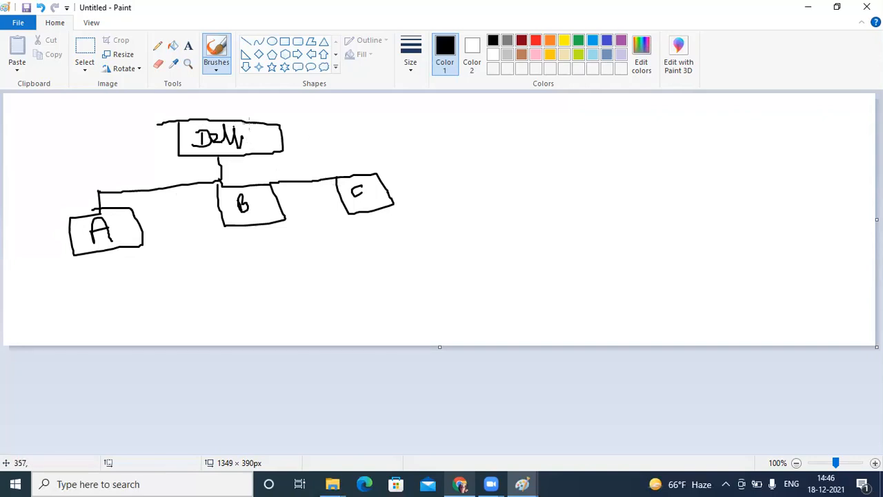
# Step: Switch to Salesforce in Chrome and open a new record form for the Database object
pyautogui.click(459, 484)
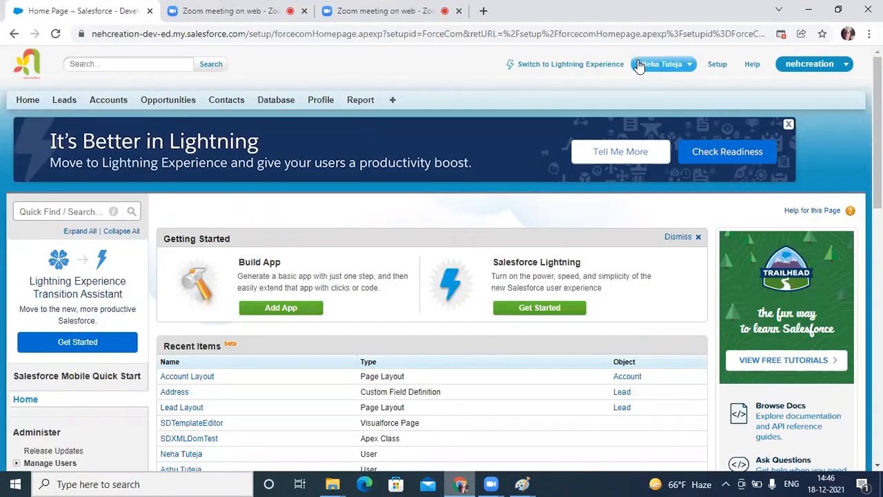
pyautogui.click(276, 100)
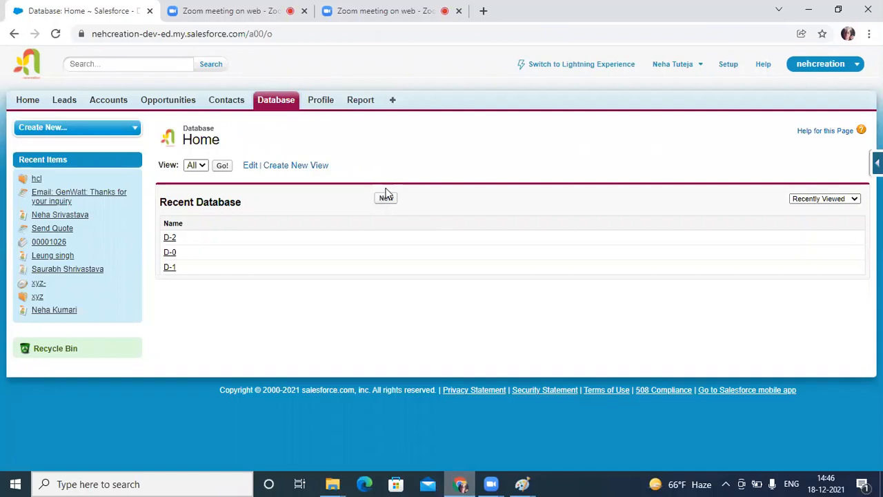
pyautogui.click(386, 199)
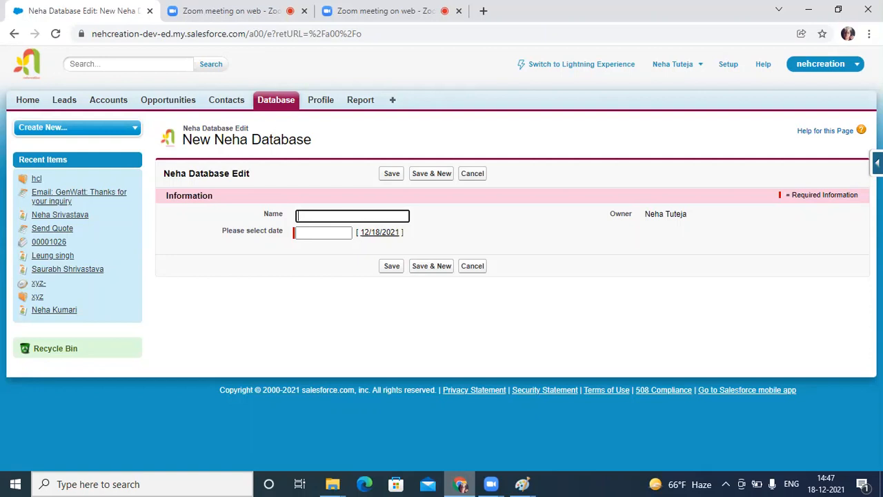
# Step: Open the Database object's field definitions and begin a new custom field with the Phone data type
pyautogui.click(877, 163)
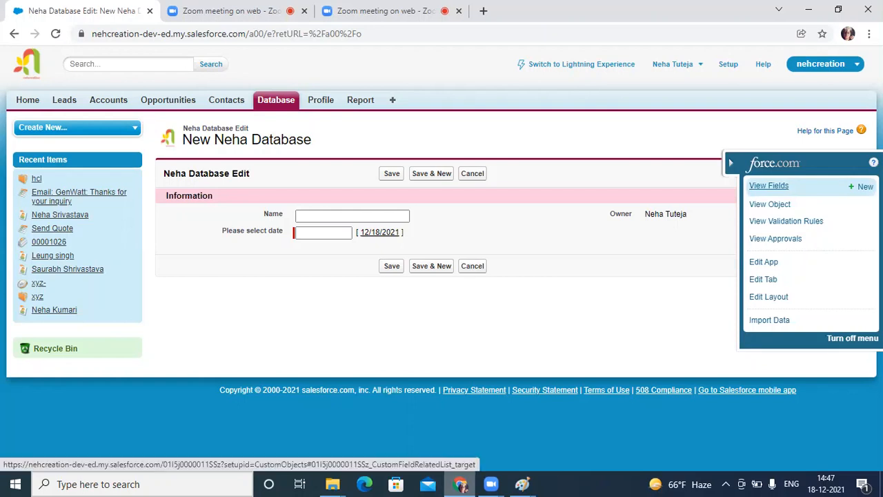
pyautogui.click(768, 186)
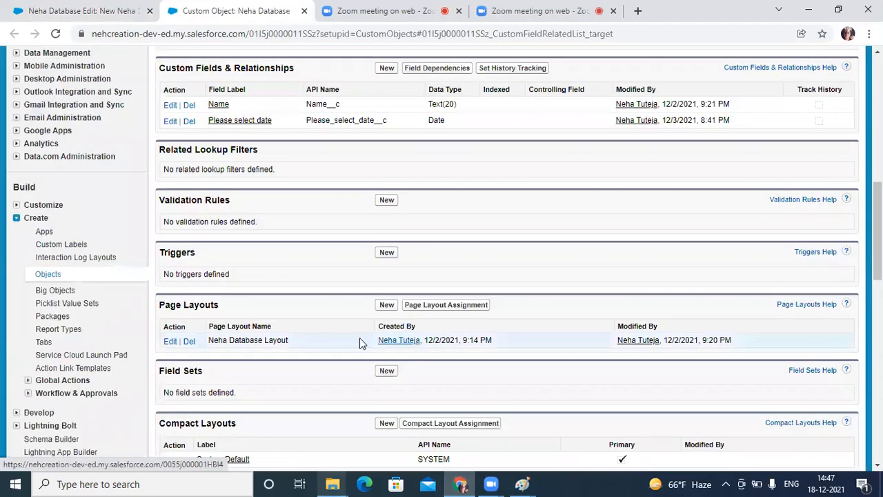
pyautogui.click(389, 67)
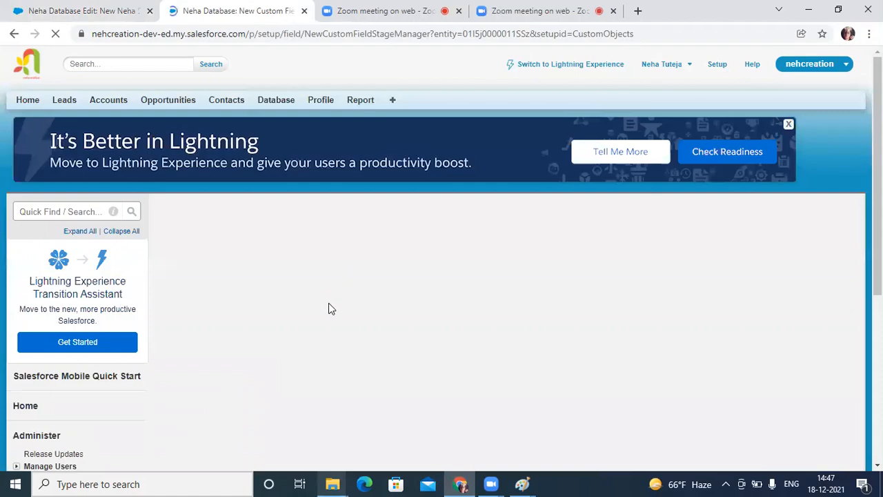
pyautogui.scroll(-1, 329, 303)
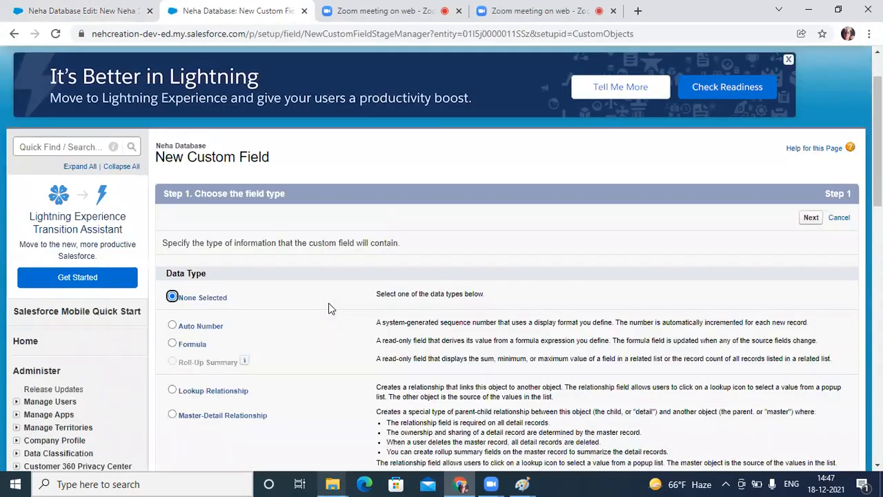
pyautogui.scroll(-3, 329, 308)
pyautogui.scroll(-3, 329, 307)
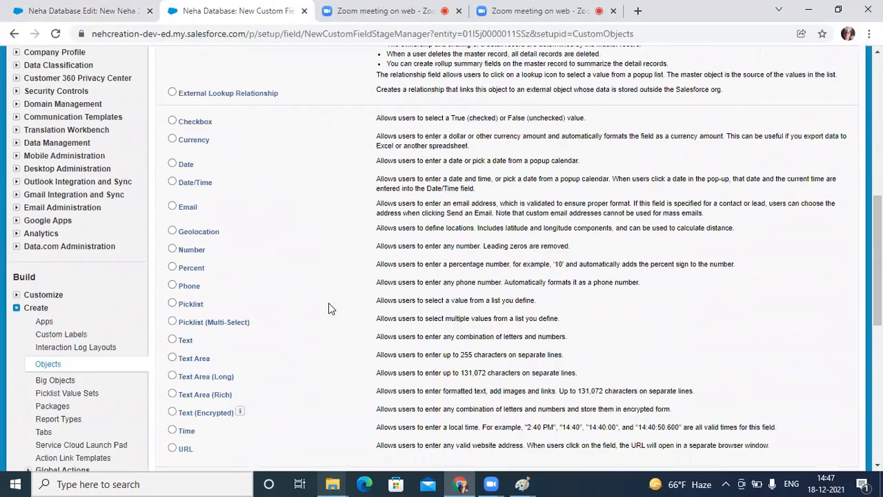
pyautogui.scroll(-3, 329, 303)
pyautogui.scroll(2, 329, 302)
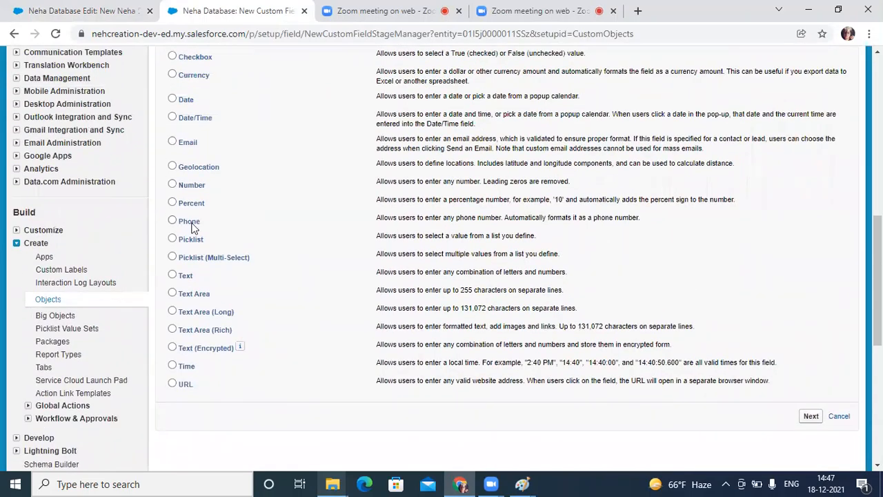
pyautogui.click(194, 228)
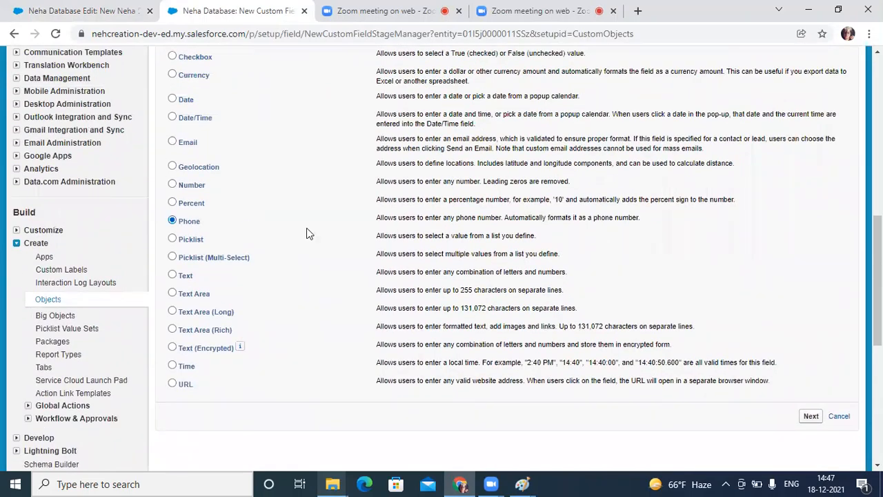
pyautogui.click(806, 418)
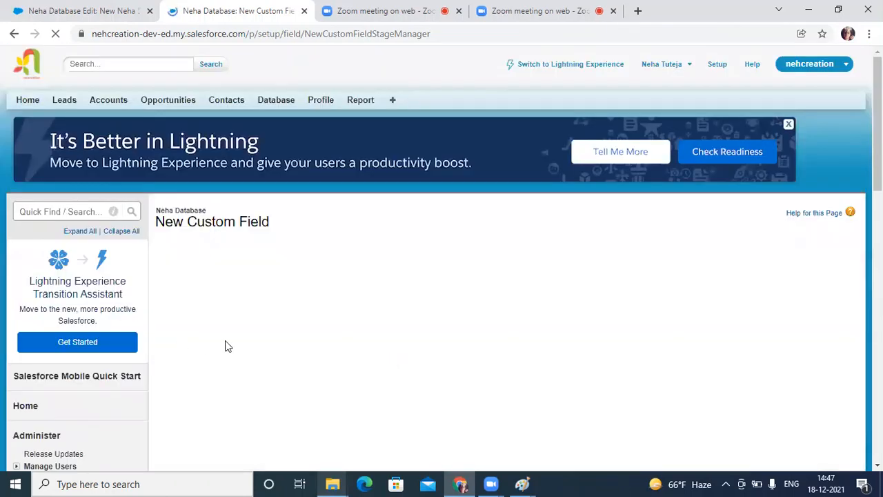
# Step: Label the new phone field Contact Number and proceed to its field-level security
pyautogui.click(329, 311)
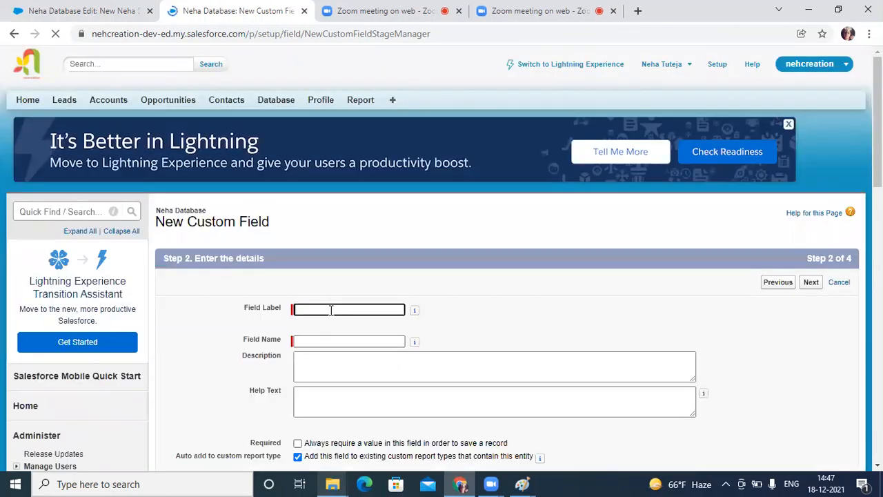
pyautogui.write('C')
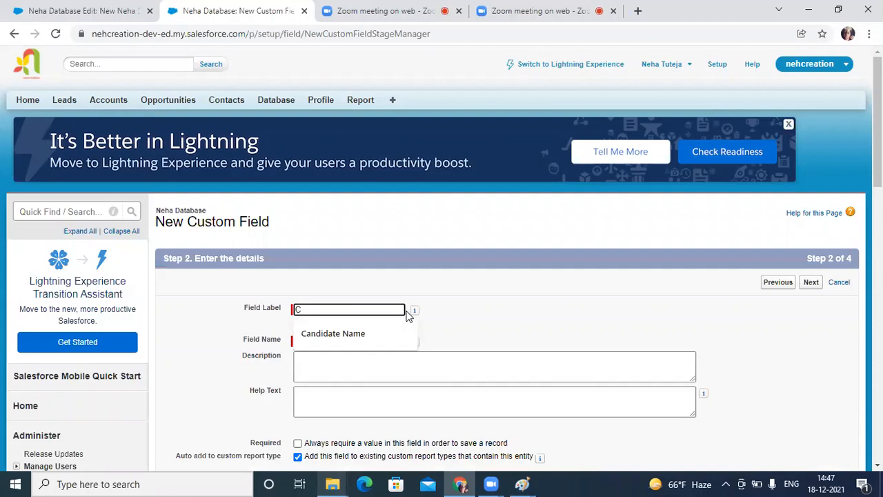
pyautogui.write('onta')
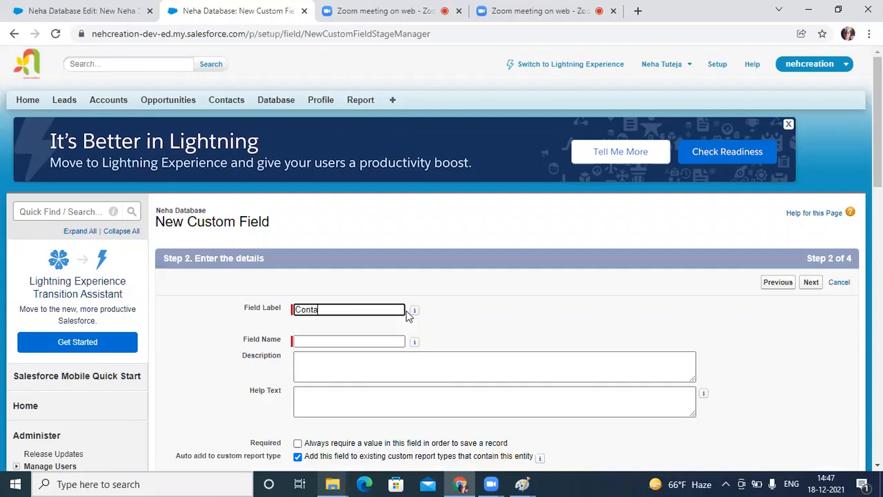
pyautogui.write('ct Number')
pyautogui.press('Tab')
pyautogui.scroll(-3, 325, 374)
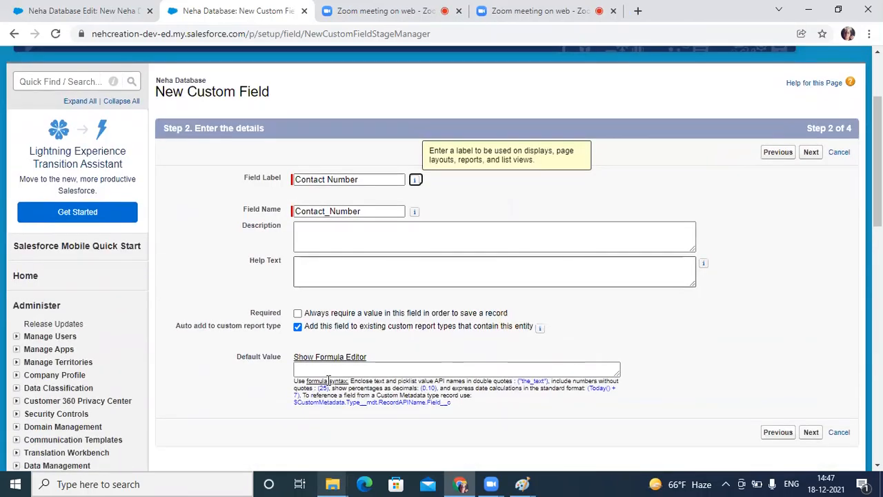
pyautogui.click(810, 370)
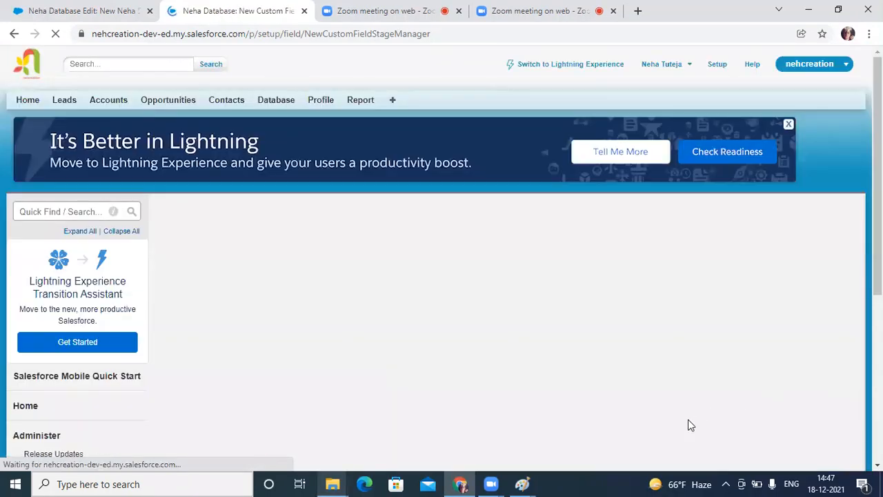
# Step: Accept the default field-level security and page layout, and save the Contact Number field while starting another custom field
pyautogui.scroll(-1, 556, 393)
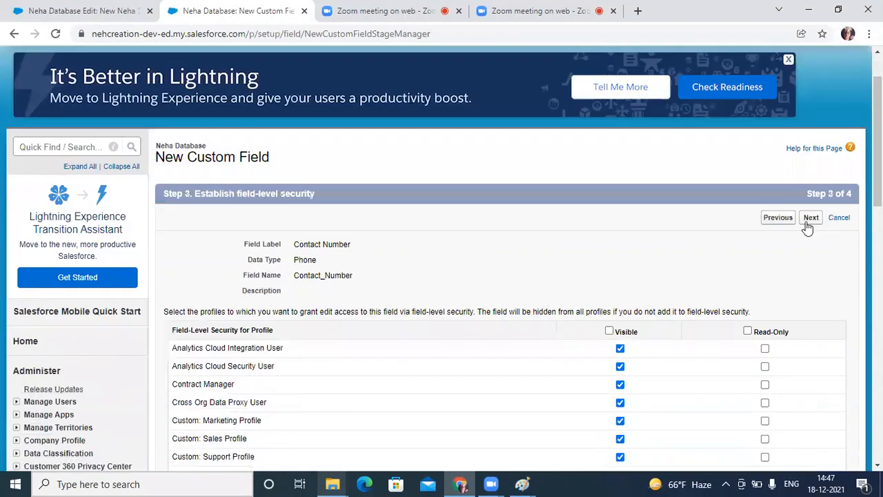
pyautogui.click(808, 220)
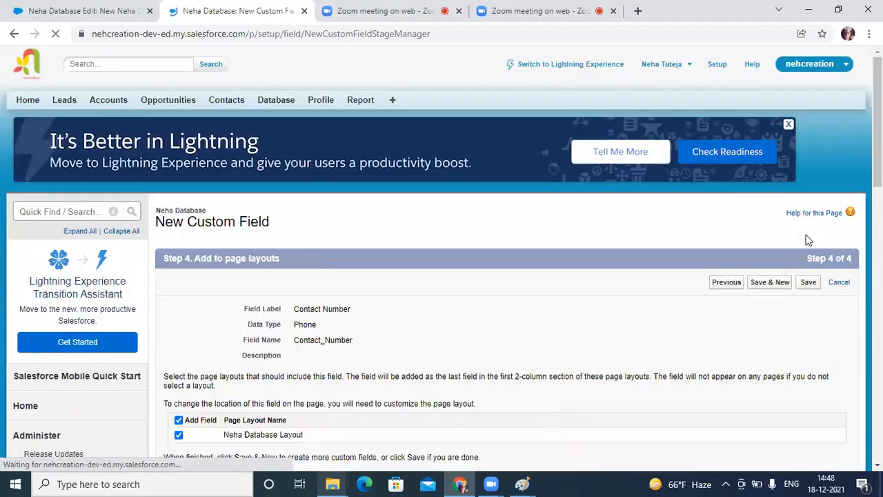
pyautogui.click(781, 288)
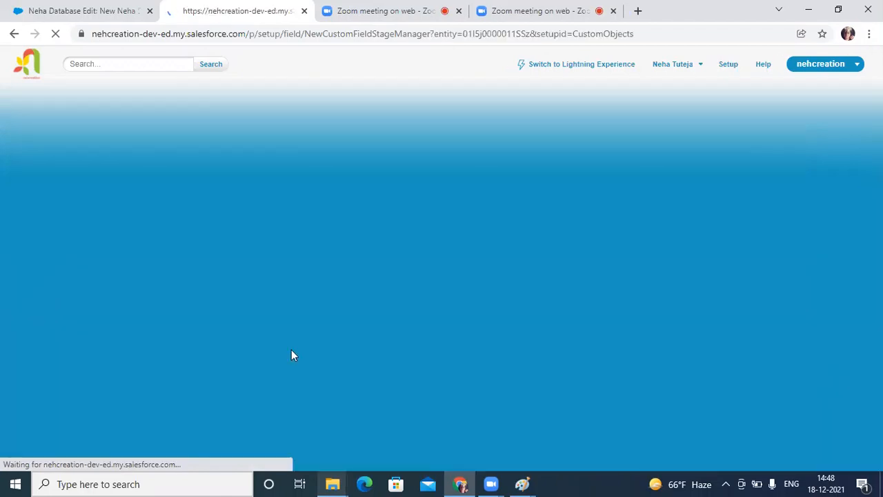
# Step: Choose the Email data type for the new custom field and continue to its details
pyautogui.scroll(-5, 296, 342)
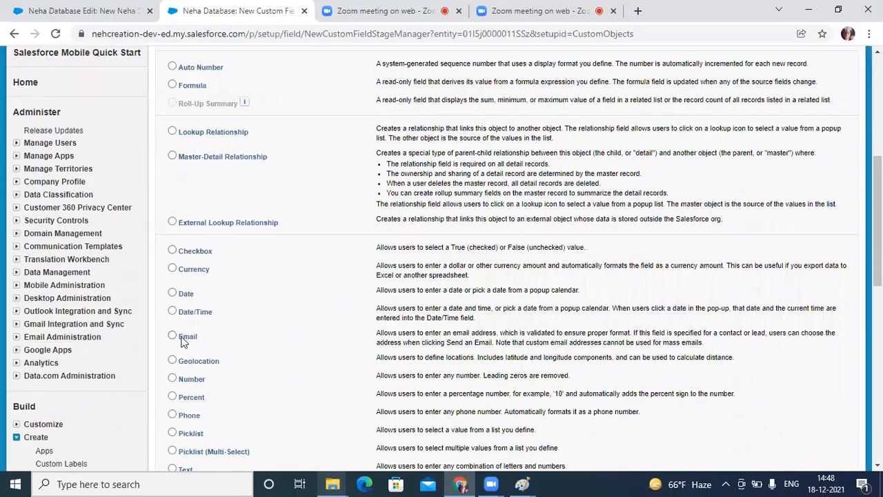
pyautogui.click(173, 335)
pyautogui.scroll(-10, 737, 186)
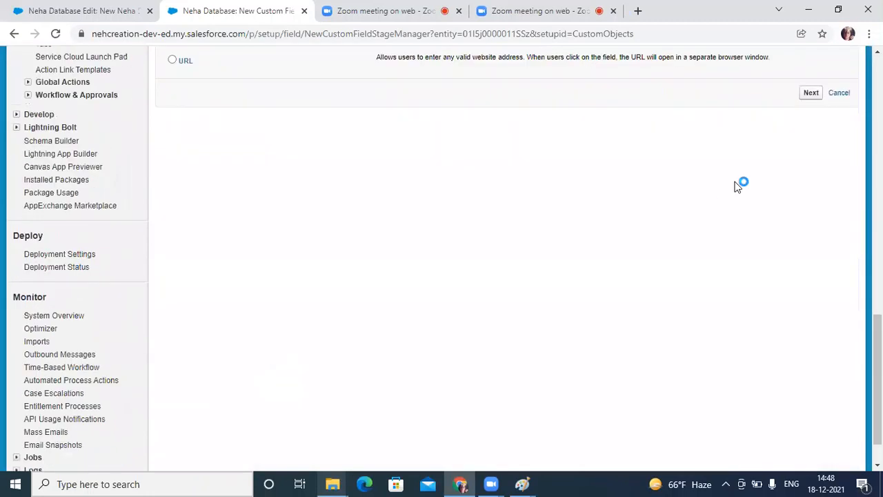
pyautogui.click(811, 93)
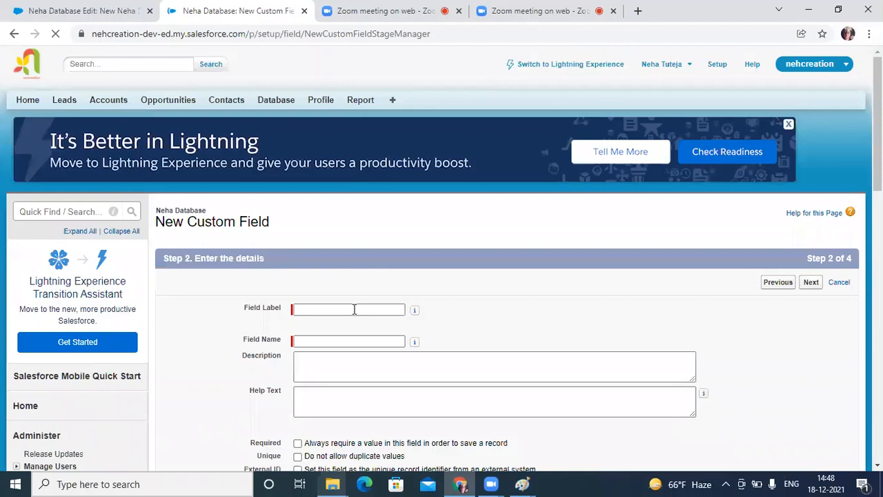
# Step: Set the new email field's label to Email ID
pyautogui.click(353, 309)
pyautogui.write('Email')
pyautogui.press('Tab')
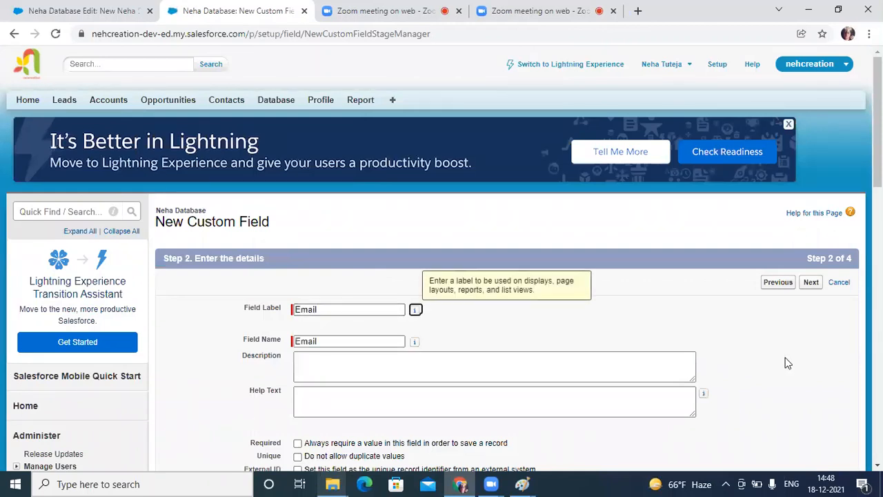
pyautogui.scroll(-1, 412, 310)
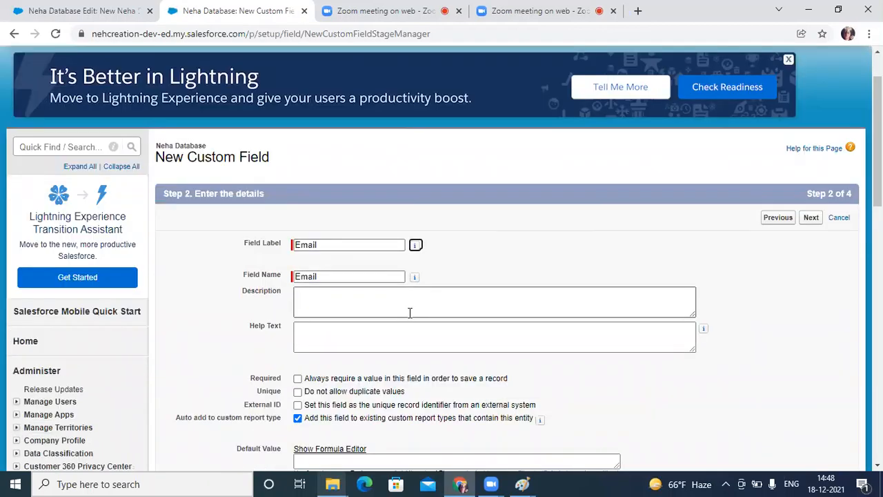
pyautogui.click(367, 239)
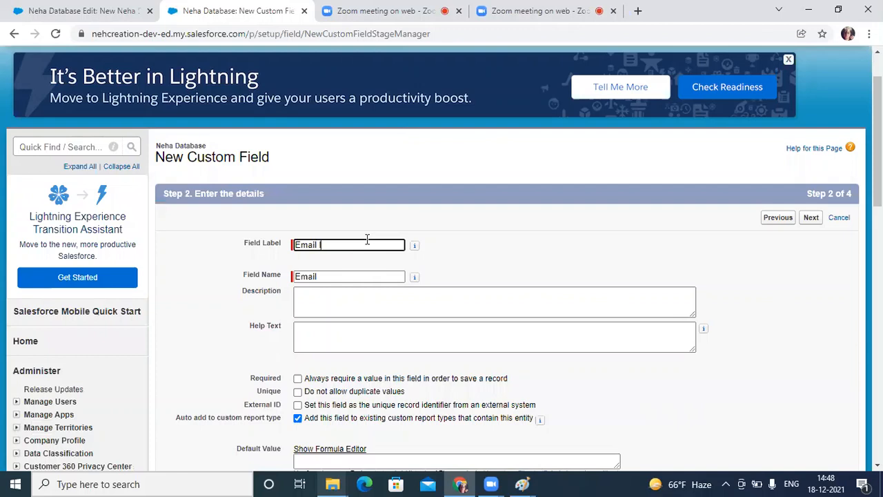
pyautogui.write('ID')
pyautogui.press('Tab')
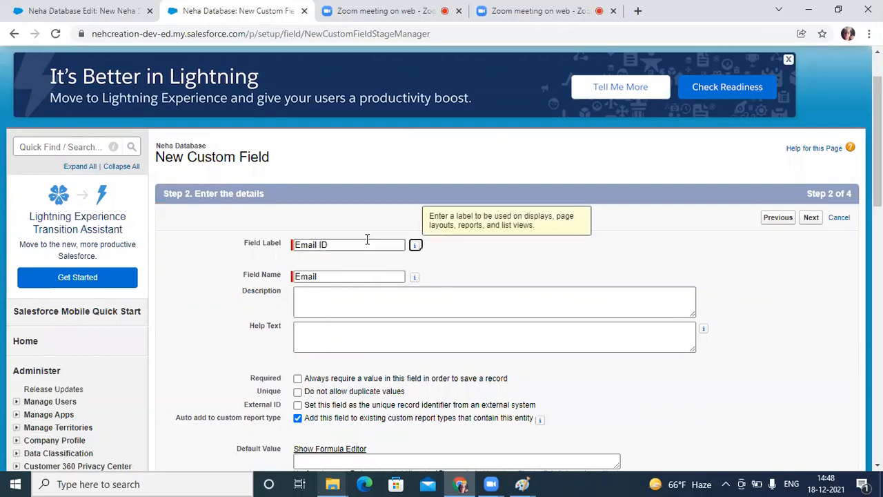
# Step: Replace the email field's API name with Email_ID to match its label, and proceed to field-level security
pyautogui.moveTo(296, 278); pyautogui.dragTo(386, 279)
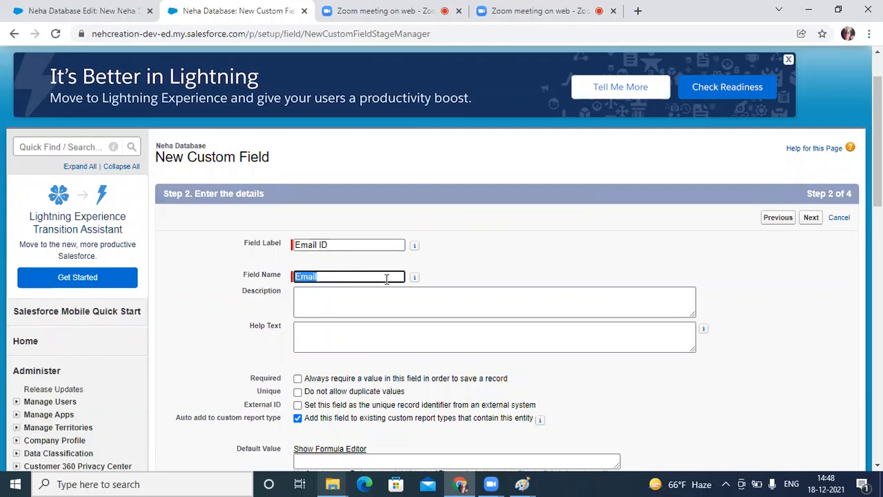
pyautogui.press('BackSpace')
pyautogui.doubleClick(358, 244)
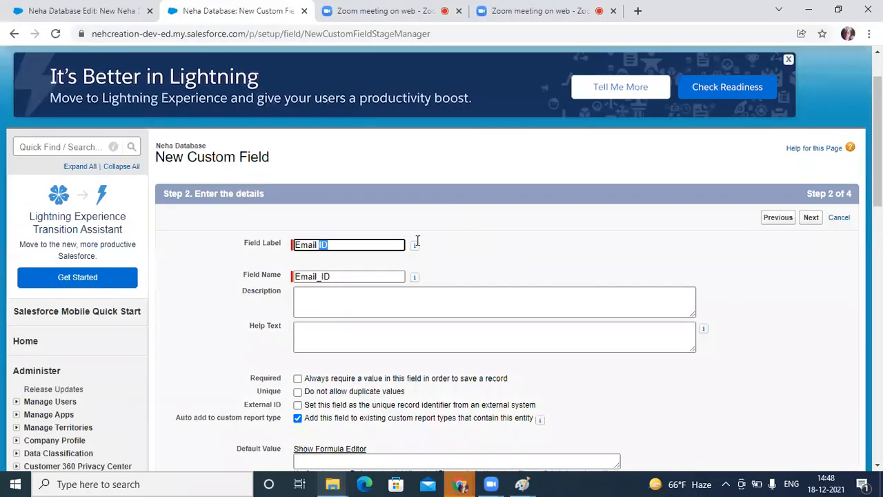
pyautogui.click(809, 220)
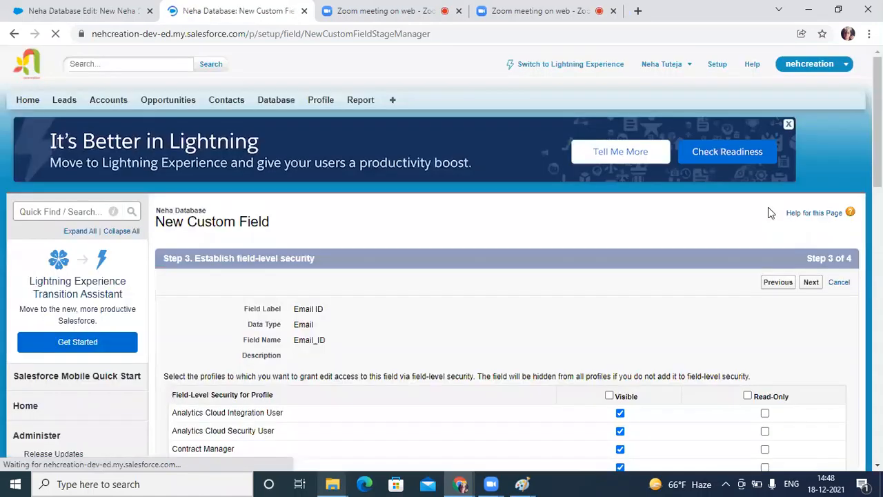
# Step: Accept the default field-level security and page layout, save the Email ID field and start another custom field
pyautogui.scroll(-2, 678, 253)
pyautogui.click(819, 155)
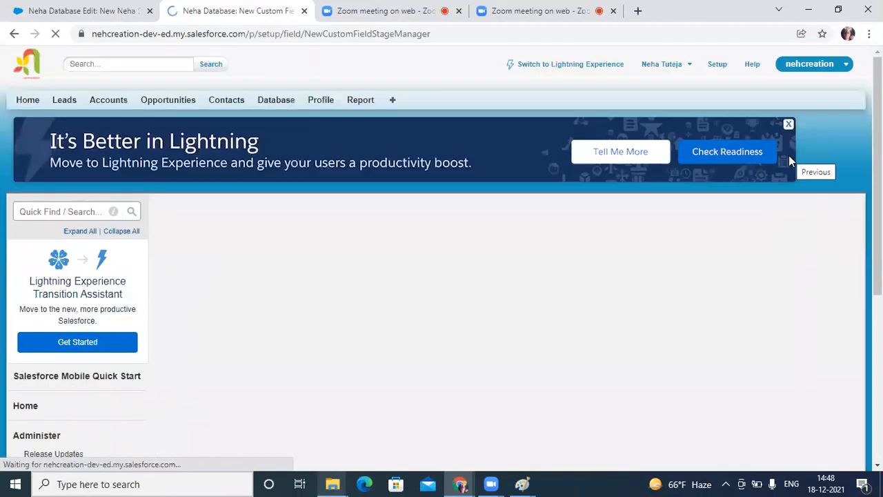
pyautogui.click(770, 283)
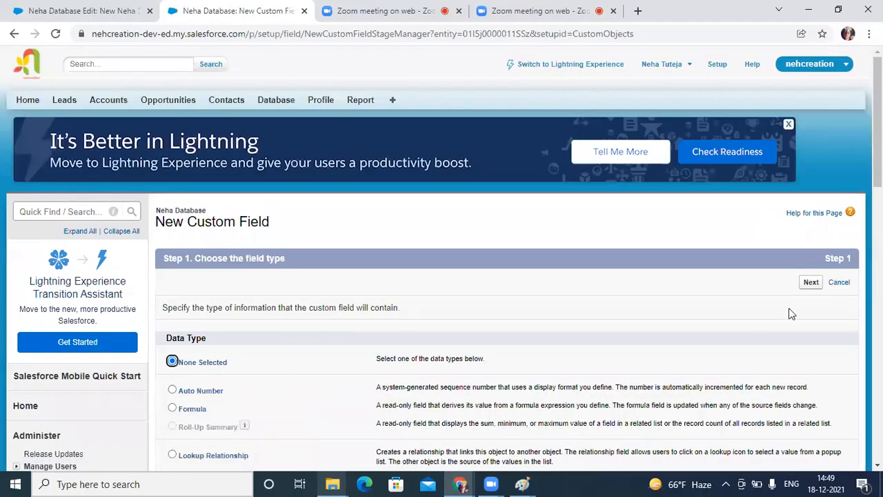
# Step: Choose the Text Area data type for the next custom field and continue to its details
pyautogui.scroll(-3, 310, 388)
pyautogui.scroll(-6, 244, 366)
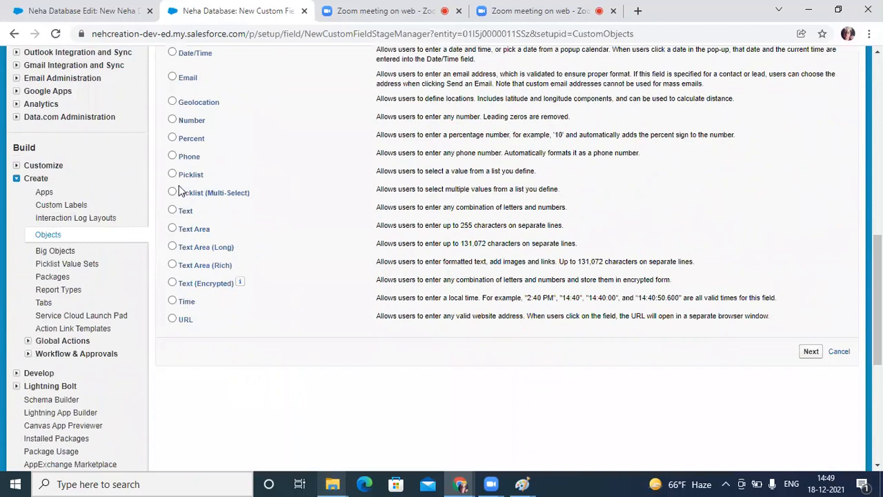
pyautogui.click(173, 228)
pyautogui.scroll(1, 812, 373)
pyautogui.click(810, 416)
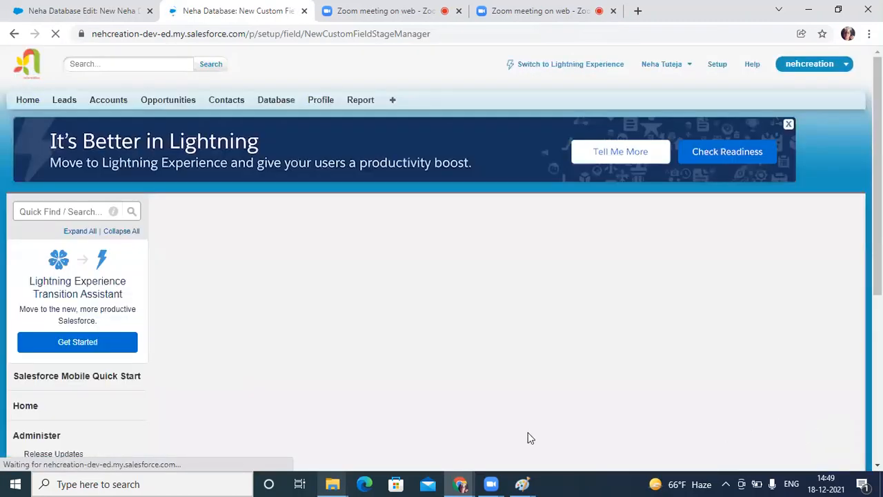
# Step: Enter Address as both the label and the field name of the text area field
pyautogui.click(360, 310)
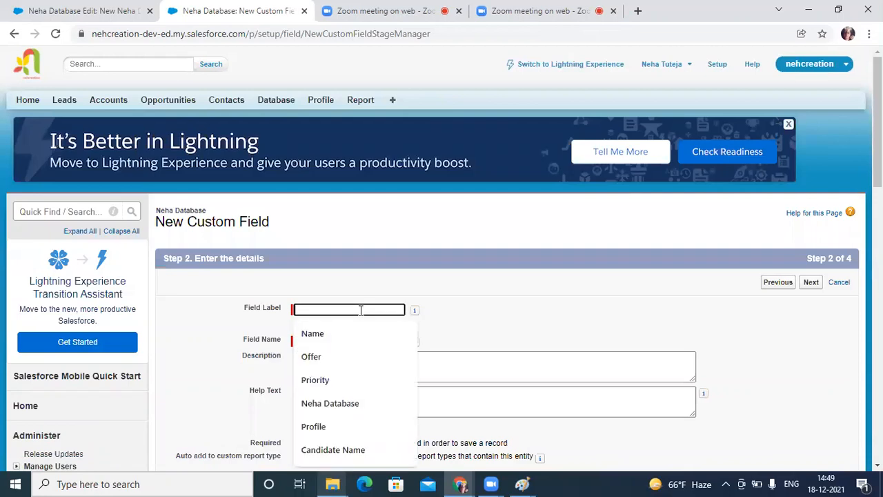
pyautogui.write('Ad')
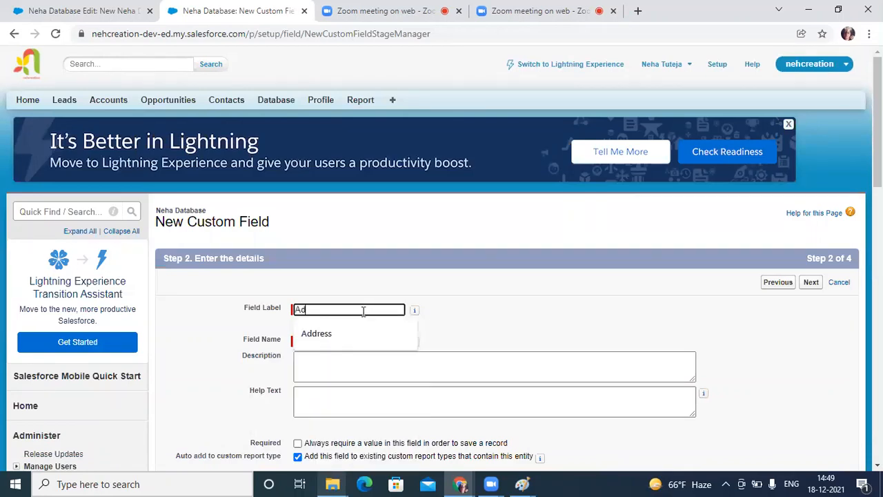
pyautogui.press('Down')
pyautogui.press('Return')
pyautogui.press('Tab')
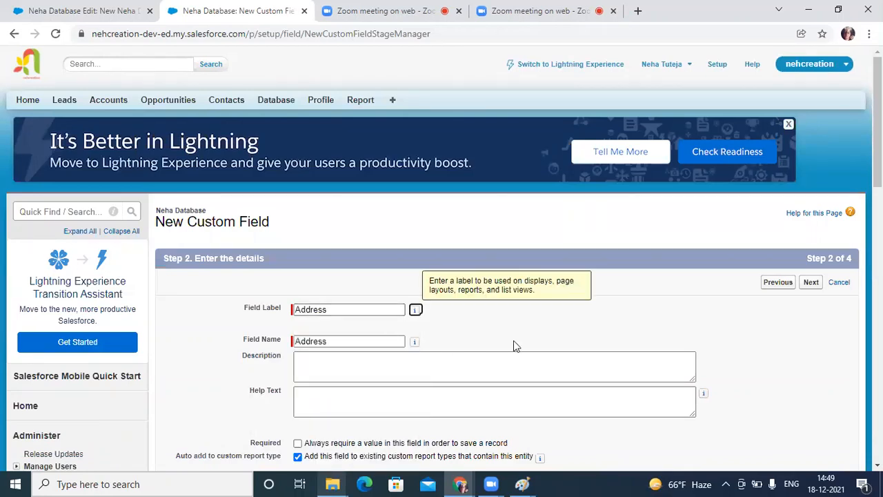
# Step: Keep the default field-level security and page layout for the Address field and save it without starting another field
pyautogui.click(811, 284)
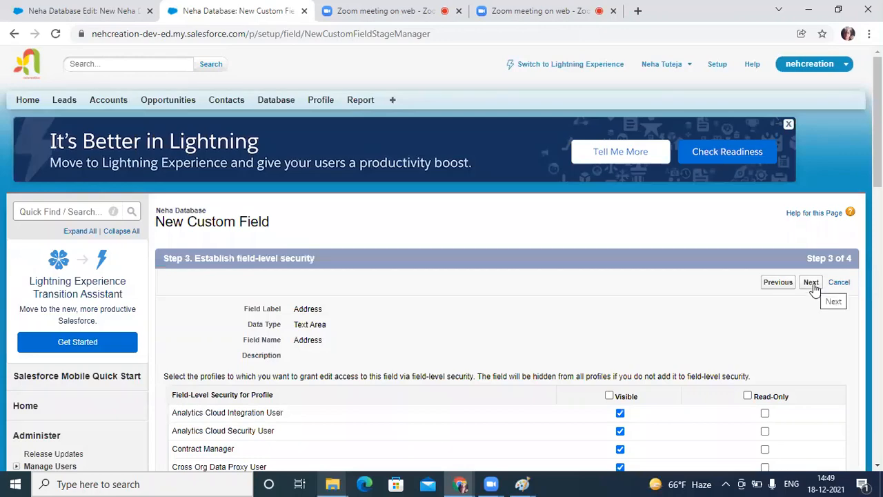
pyautogui.click(814, 288)
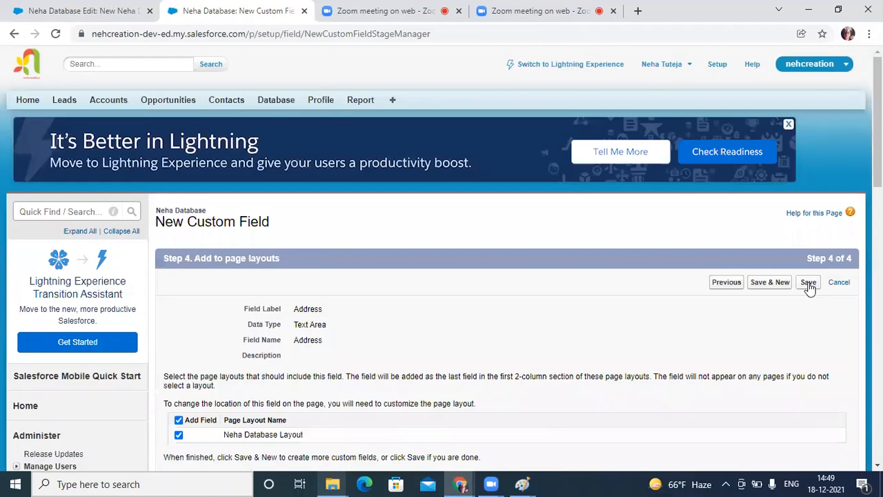
pyautogui.click(809, 289)
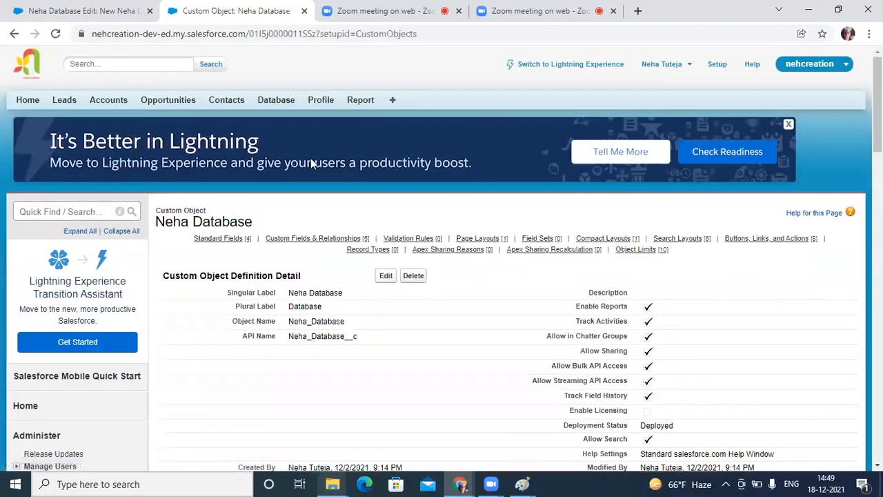
# Step: Open a new Database record form to check its fields, and go from there to the object's definition
pyautogui.click(265, 101)
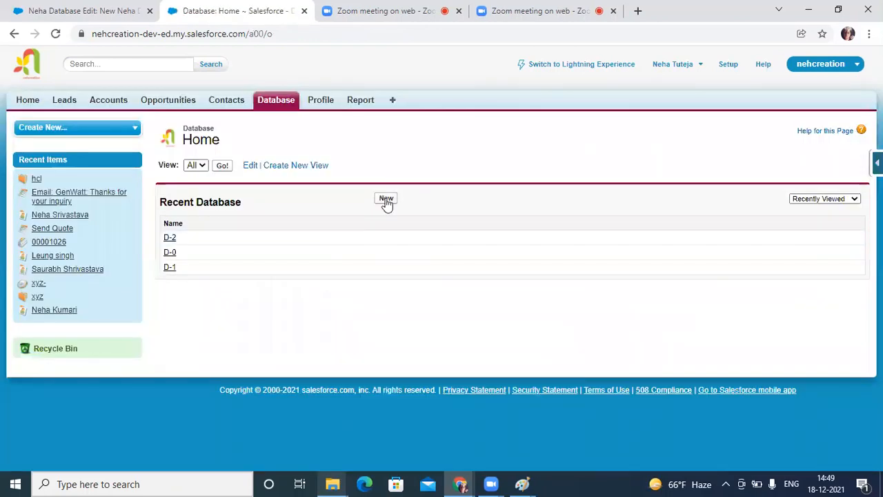
pyautogui.click(387, 199)
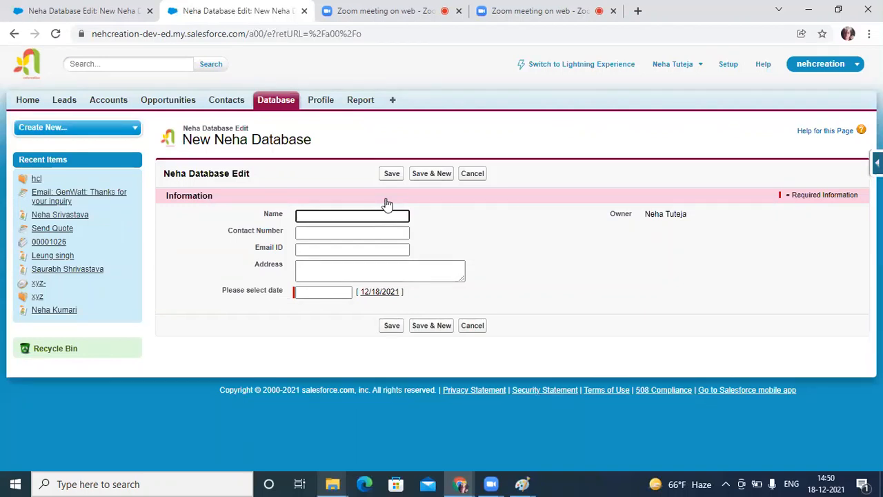
pyautogui.click(877, 162)
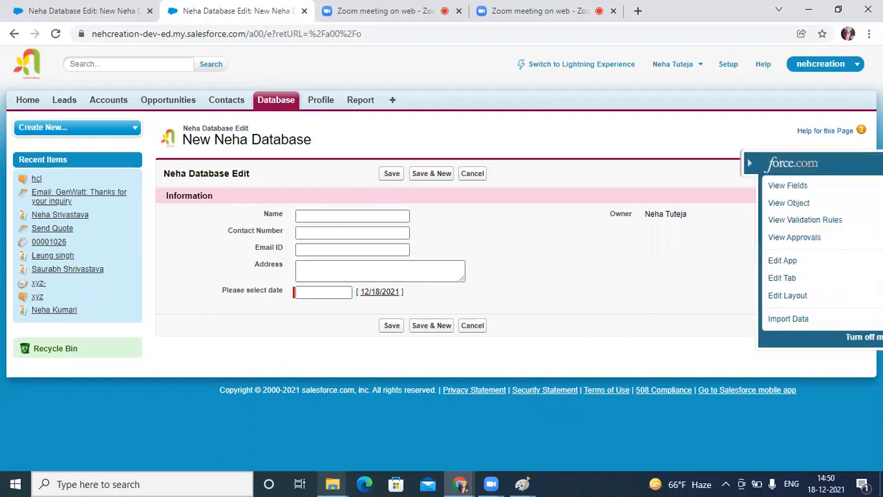
pyautogui.click(763, 205)
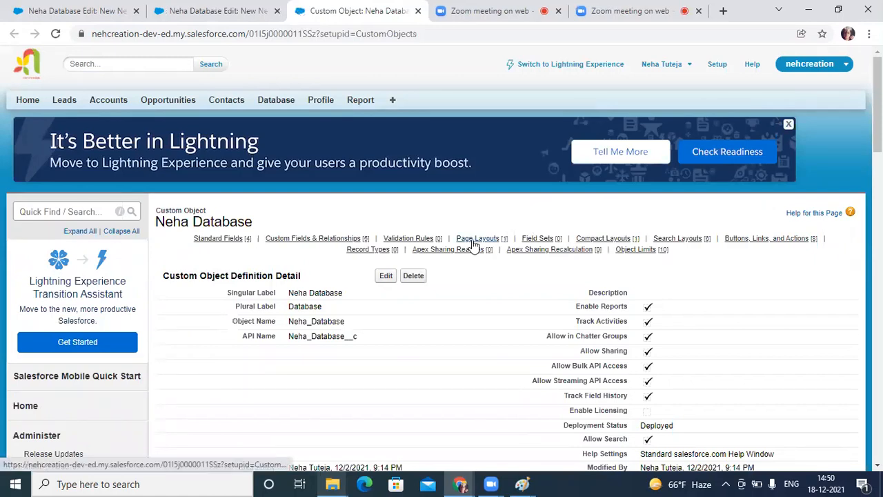
# Step: Create a new page layout named "A page" for the Database object, without cloning an existing layout
pyautogui.moveTo(473, 243)
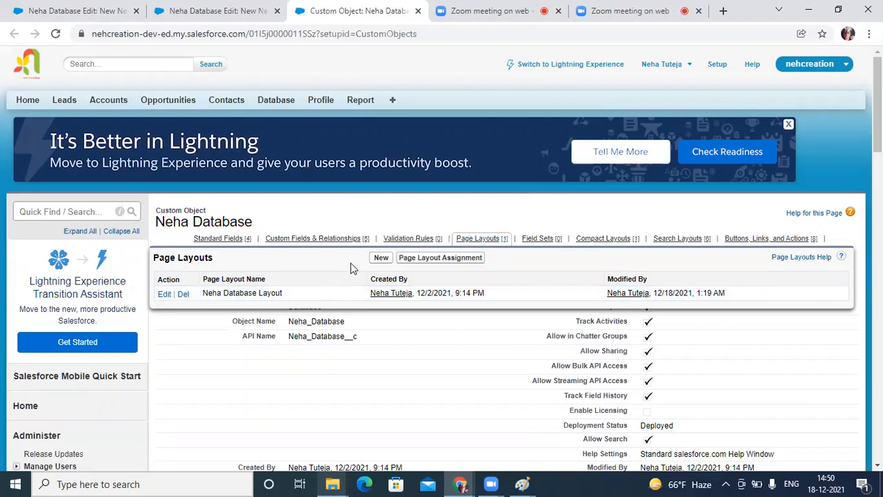
pyautogui.click(379, 262)
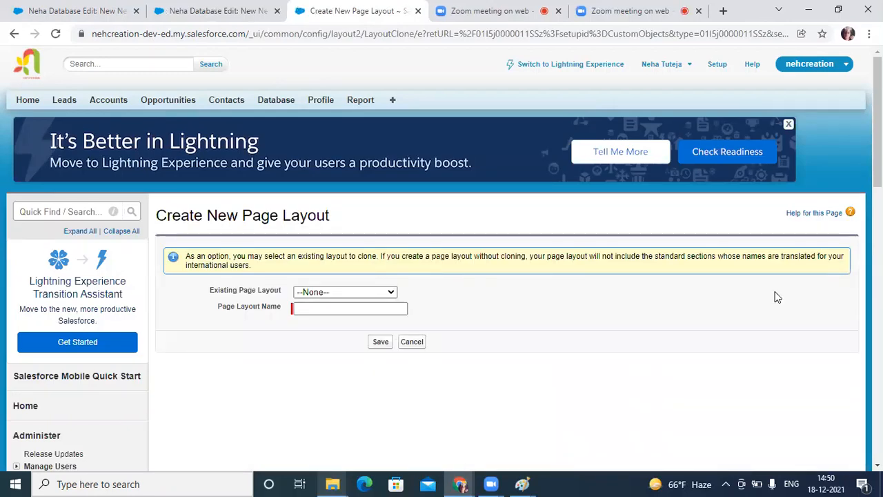
pyautogui.click(299, 307)
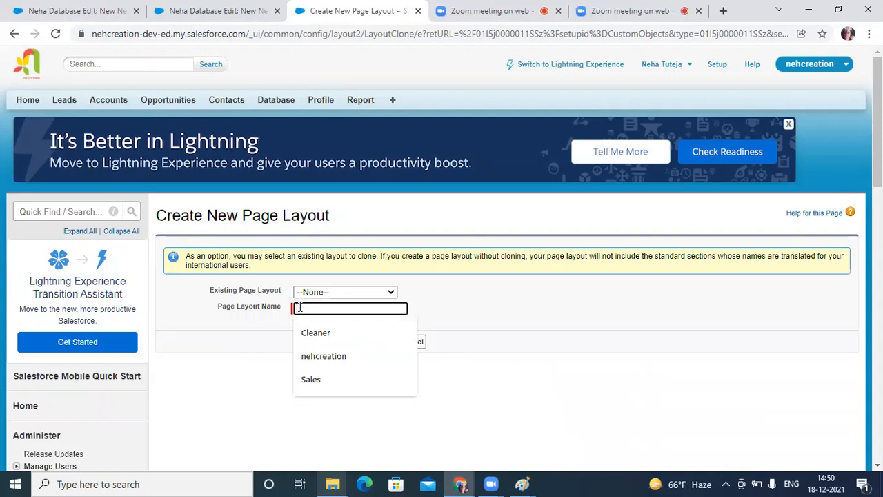
pyautogui.write('1')
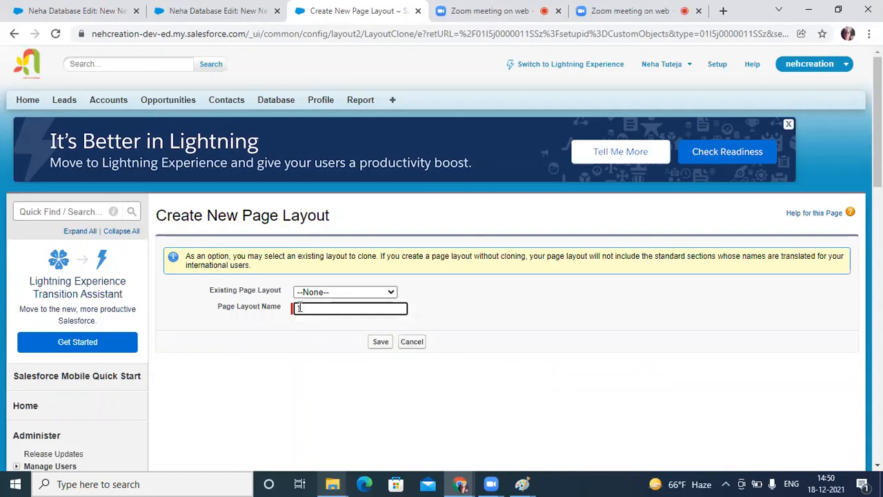
pyautogui.press('BackSpace')
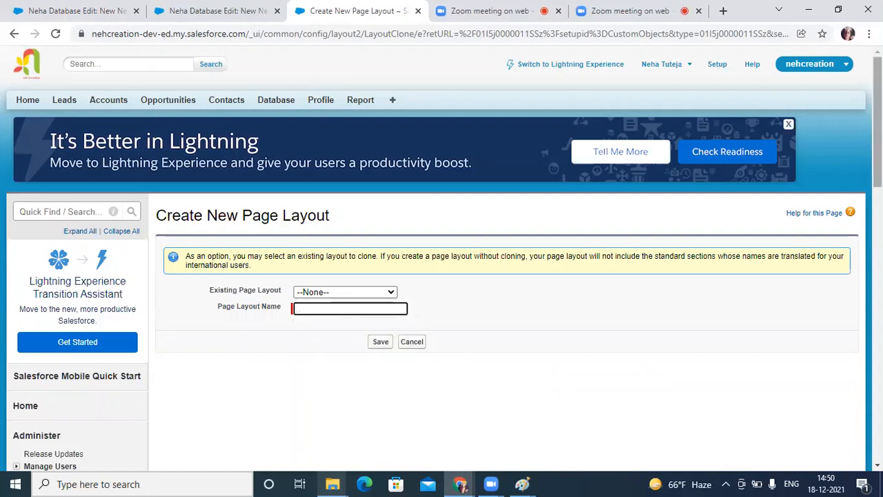
pyautogui.write('A page')
pyautogui.click(379, 343)
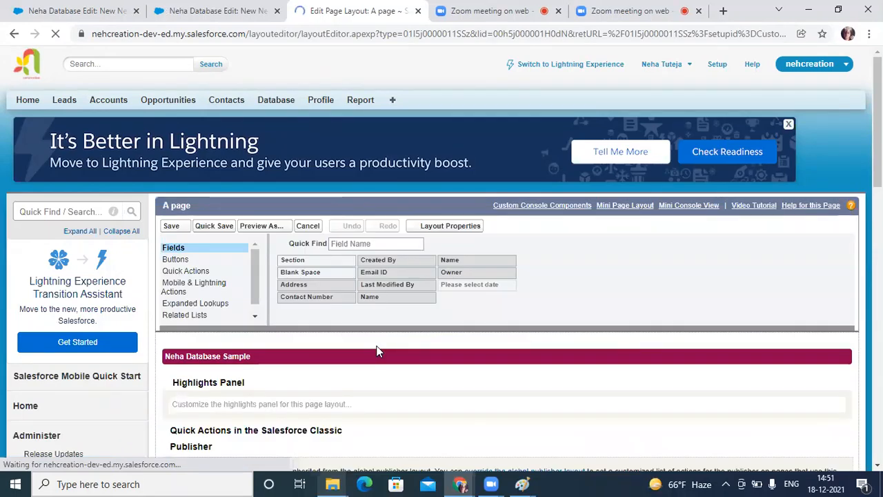
pyautogui.scroll(-6, 722, 321)
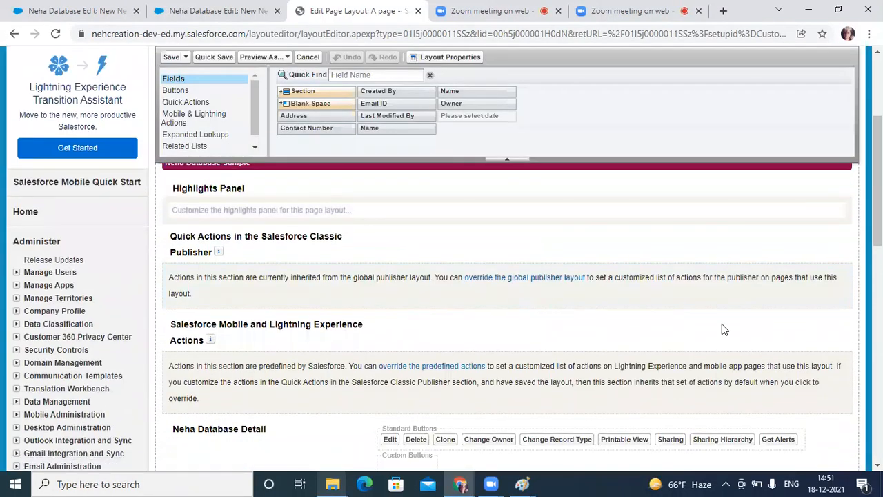
pyautogui.scroll(6, 682, 311)
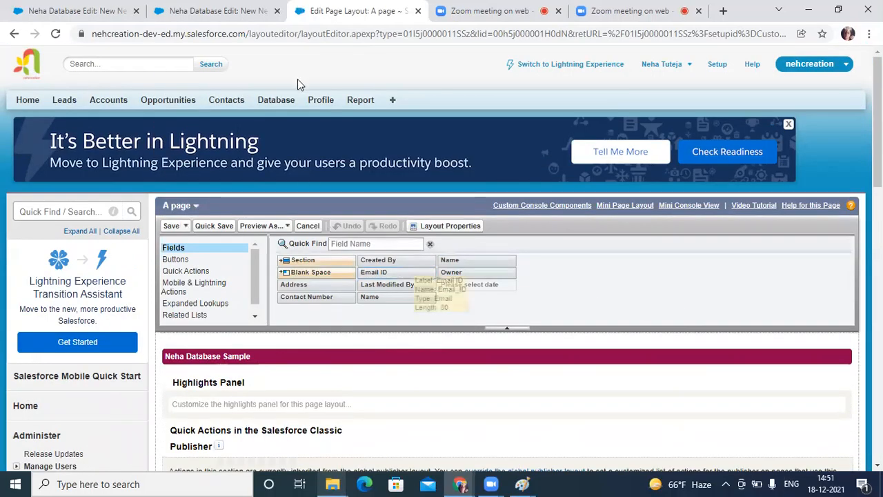
pyautogui.scroll(-2, 327, 244)
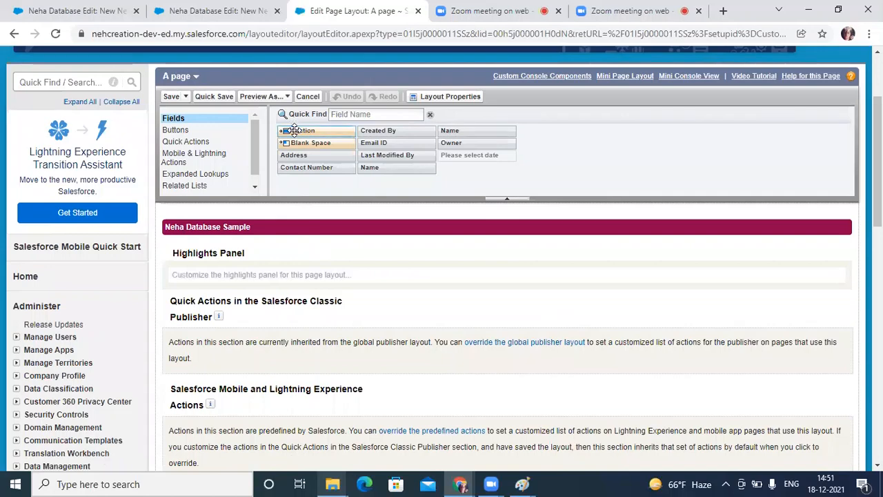
# Step: Add a two-column section named "A page" above the Fields section of the A page layout and save the layout
pyautogui.moveTo(295, 131); pyautogui.dragTo(259, 305)
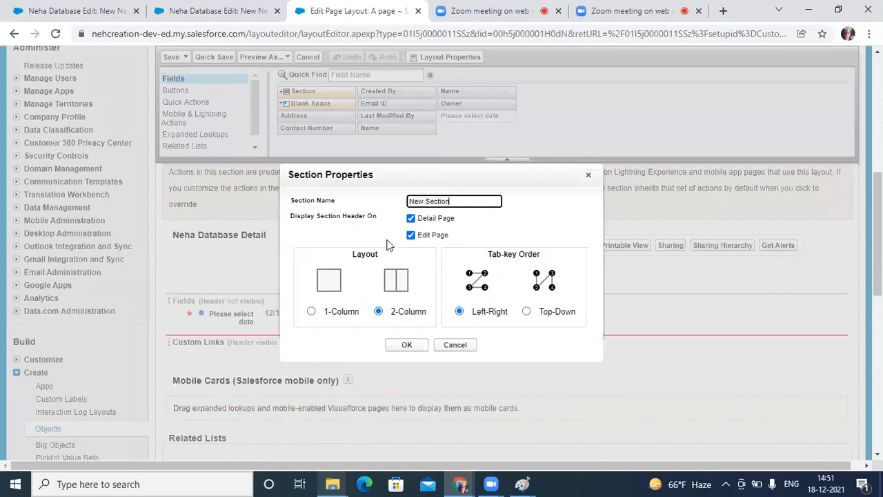
pyautogui.press('BackSpace')
pyautogui.press('BackSpace')
pyautogui.press('BackSpace')
pyautogui.press('BackSpace')
pyautogui.press('BackSpace')
pyautogui.press('BackSpace')
pyautogui.press('BackSpace')
pyautogui.press('BackSpace')
pyautogui.press('BackSpace')
pyautogui.press('BackSpace')
pyautogui.press('BackSpace')
pyautogui.write('A page')
pyautogui.click(602, 229)
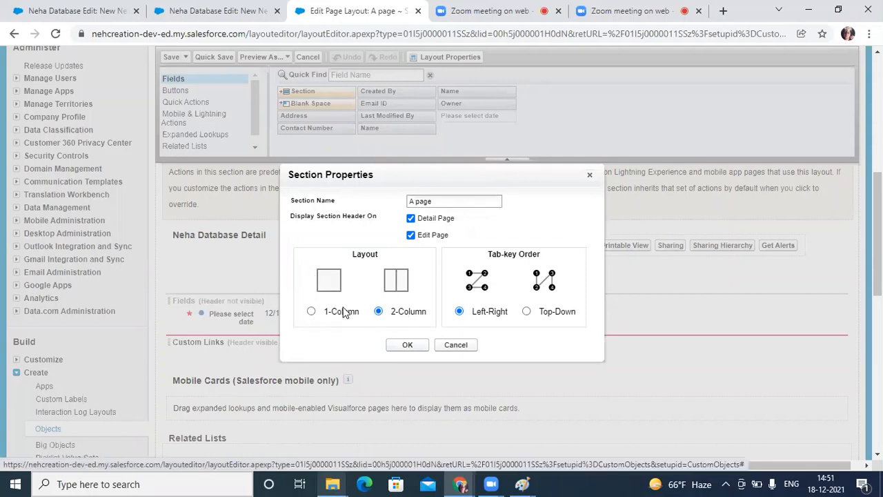
pyautogui.click(404, 345)
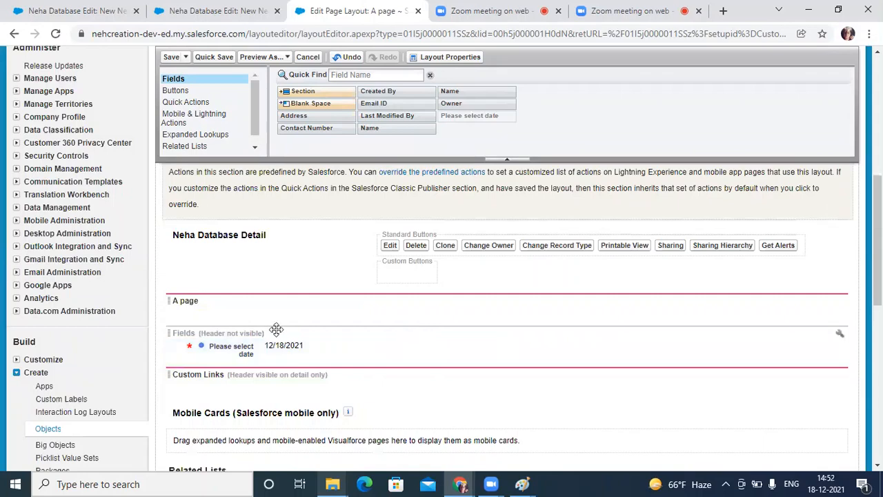
pyautogui.click(171, 58)
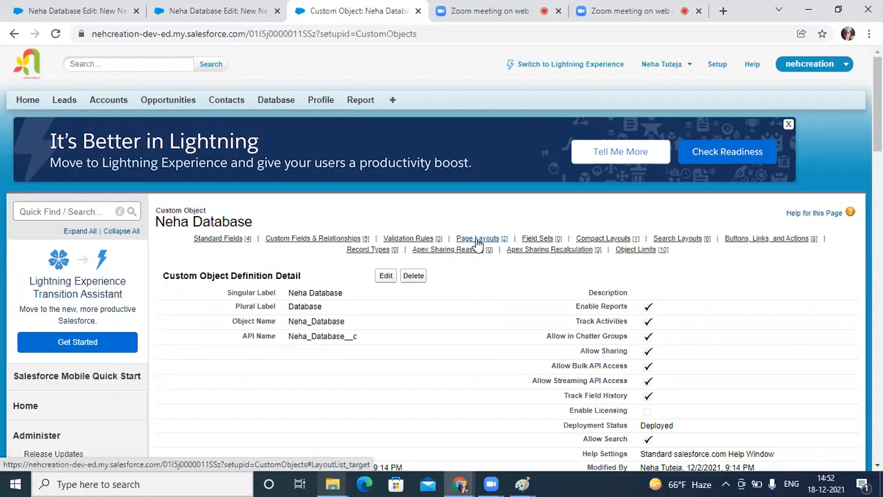
# Step: Create another page layout named "B Page" for the Database object, without cloning an existing layout
pyautogui.moveTo(477, 244)
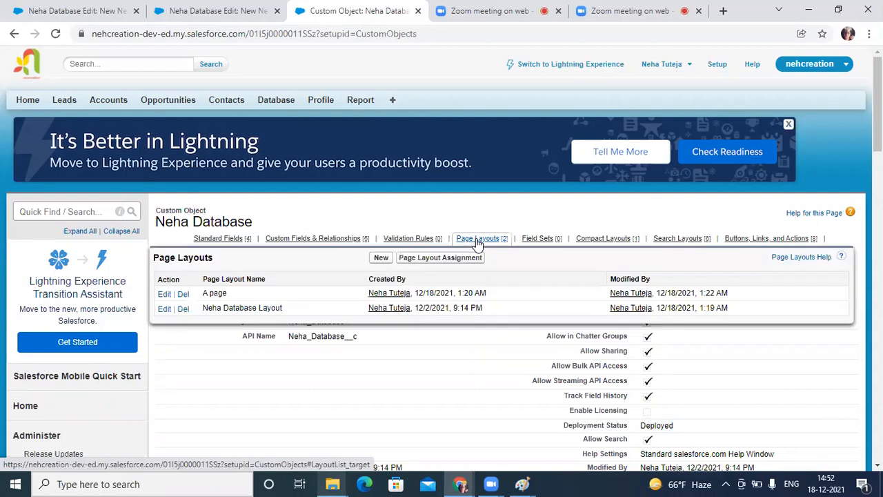
pyautogui.click(378, 261)
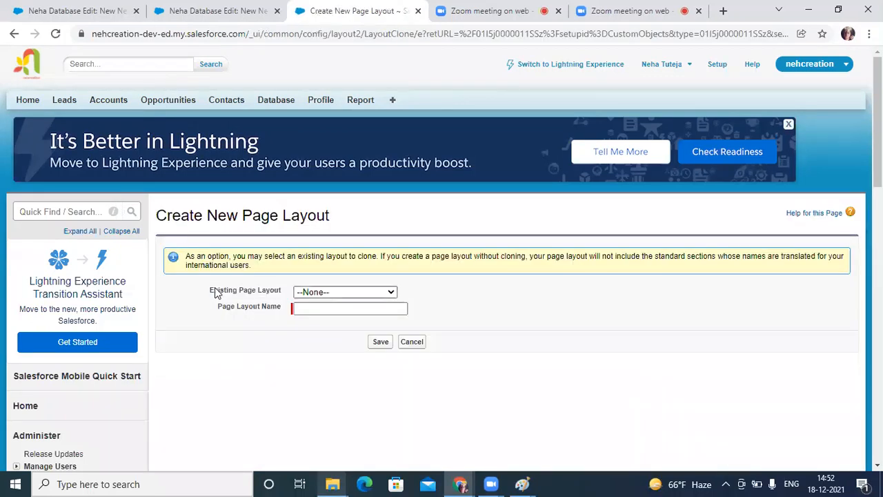
pyautogui.click(317, 310)
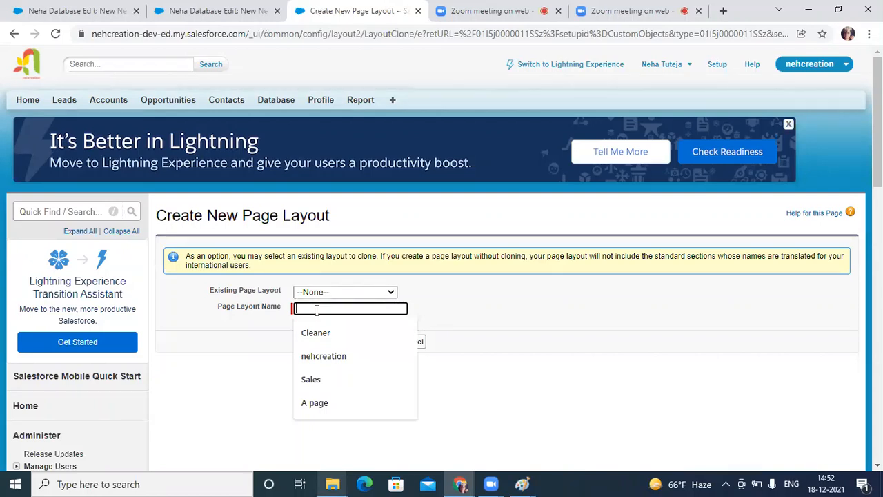
pyautogui.write('B age')
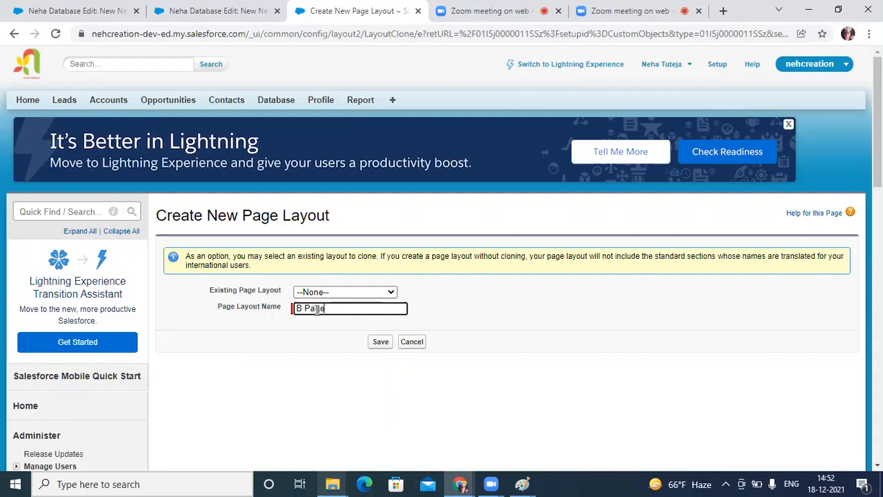
pyautogui.click(380, 345)
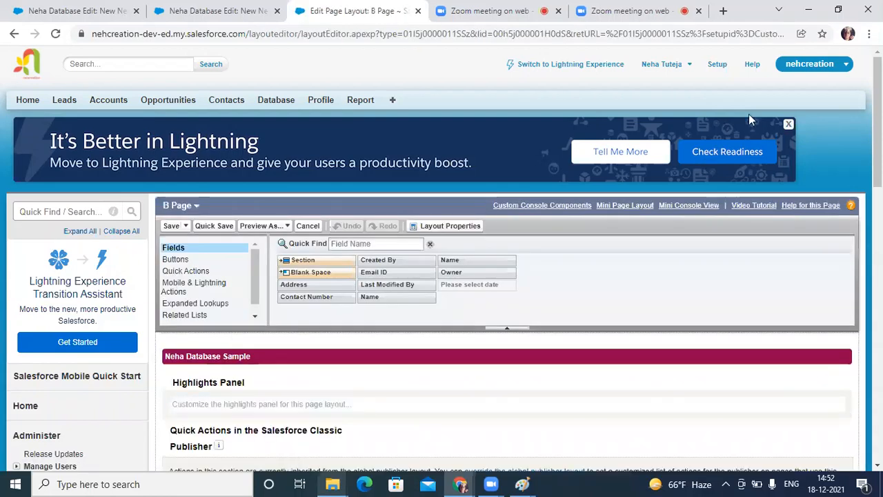
# Step: Add a two-column section named "B Page" above the Fields section of the B Page layout and save the layout
pyautogui.scroll(-2, 441, 261)
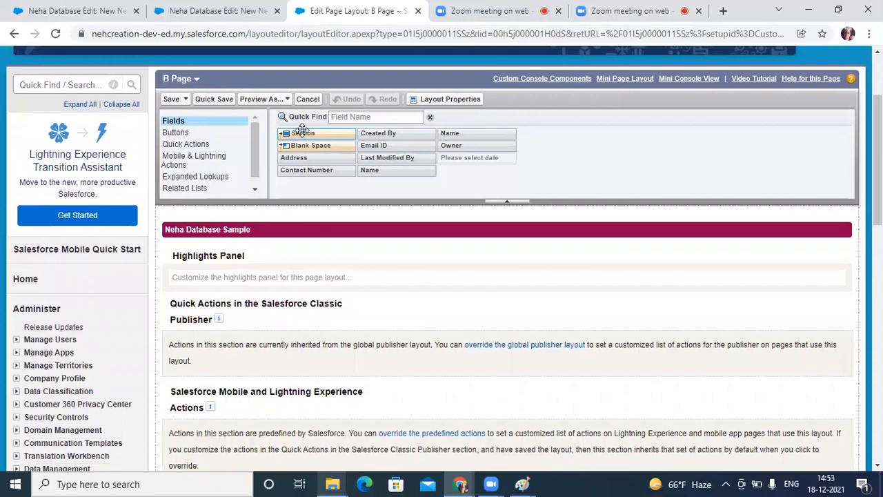
pyautogui.moveTo(302, 131); pyautogui.dragTo(238, 223)
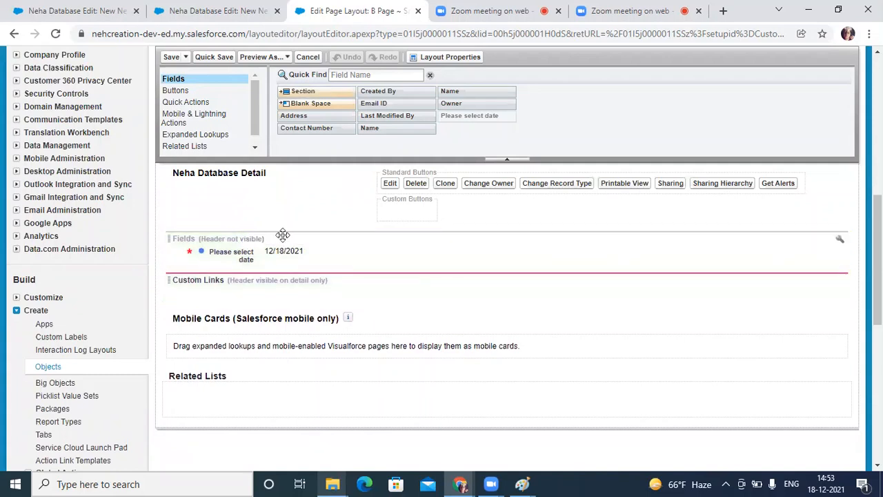
pyautogui.moveTo(300, 90); pyautogui.dragTo(262, 241)
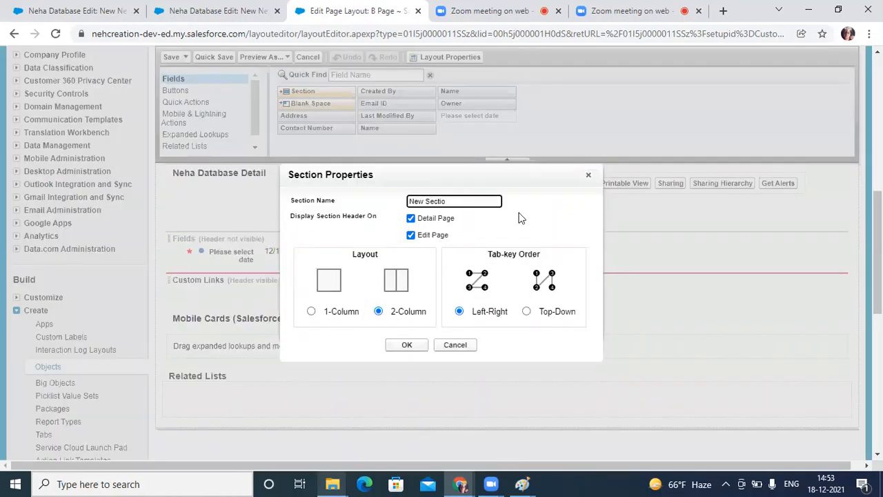
pyautogui.press('BackSpace')
pyautogui.press('BackSpace')
pyautogui.press('BackSpace')
pyautogui.press('BackSpace')
pyautogui.press('BackSpace')
pyautogui.press('BackSpace')
pyautogui.press('BackSpace')
pyautogui.press('BackSpace')
pyautogui.press('BackSpace')
pyautogui.press('BackSpace')
pyautogui.write('B')
pyautogui.click(411, 345)
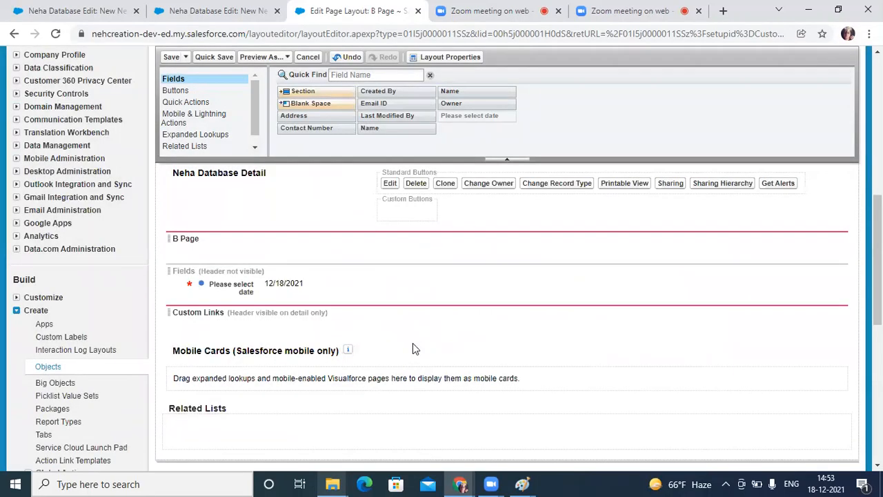
pyautogui.click(172, 57)
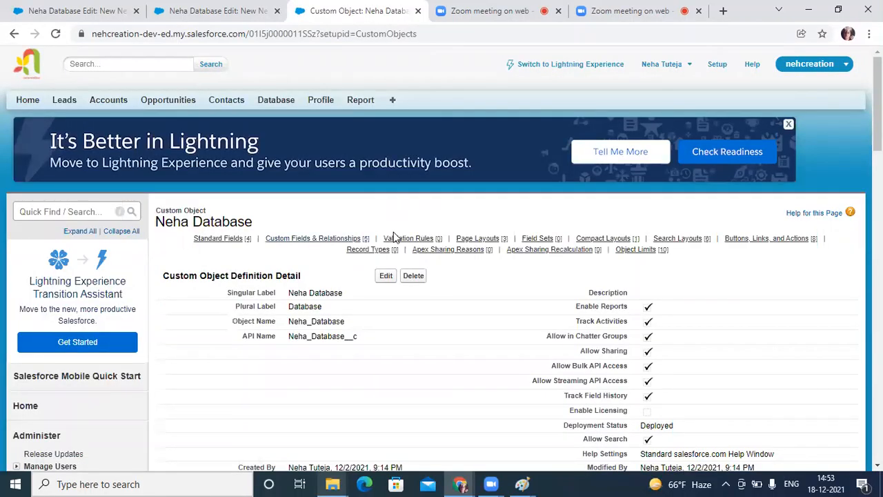
# Step: Create a third page layout named "C page" for the Database object, without cloning an existing layout
pyautogui.moveTo(476, 243)
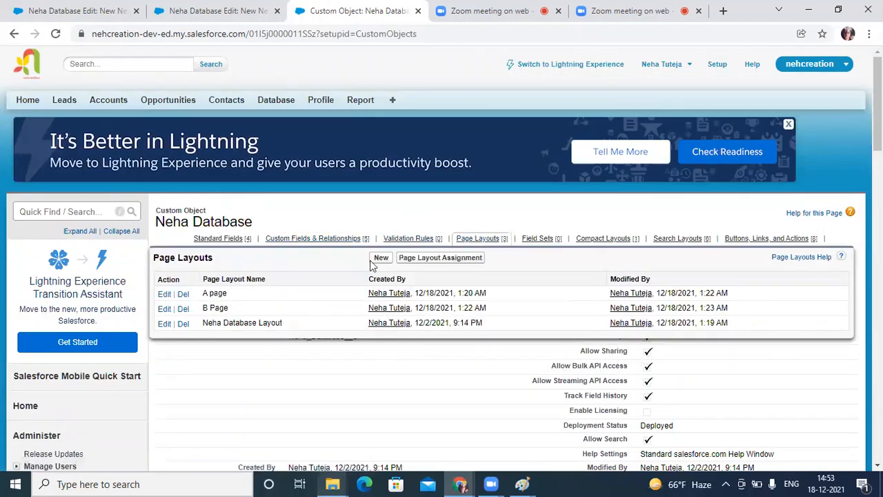
pyautogui.click(290, 103)
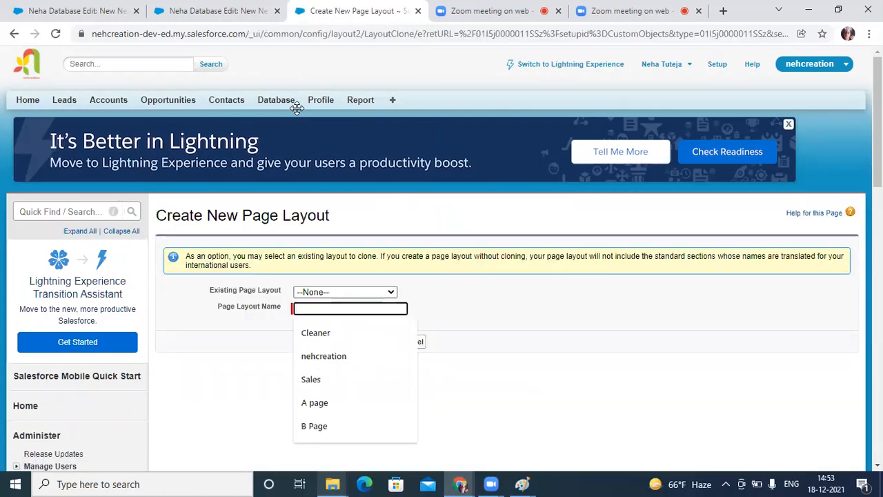
pyautogui.write('C page')
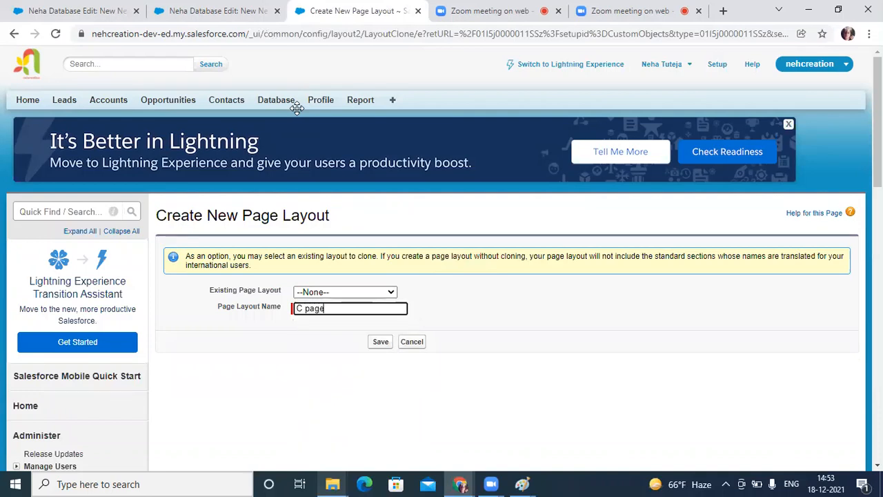
pyautogui.press('Return')
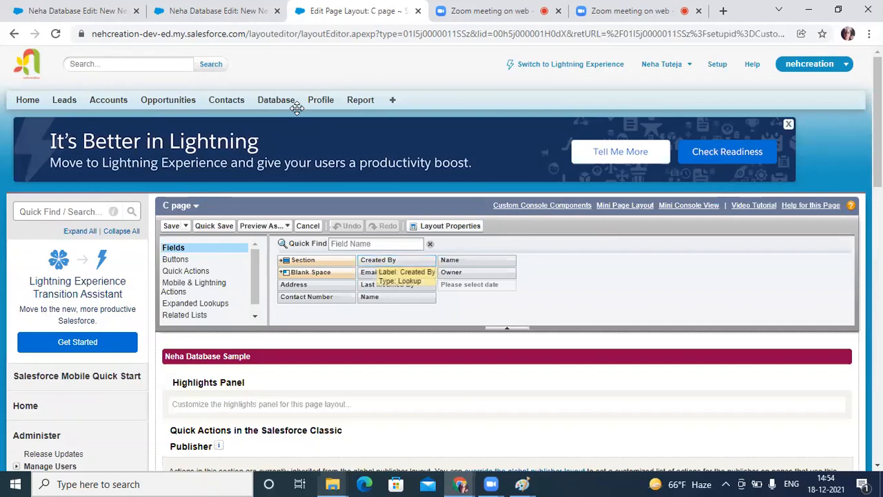
# Step: Add a two-column section named "C page" above the Fields section of the C page layout and save the layout
pyautogui.scroll(-2, 297, 109)
pyautogui.scroll(-3, 297, 108)
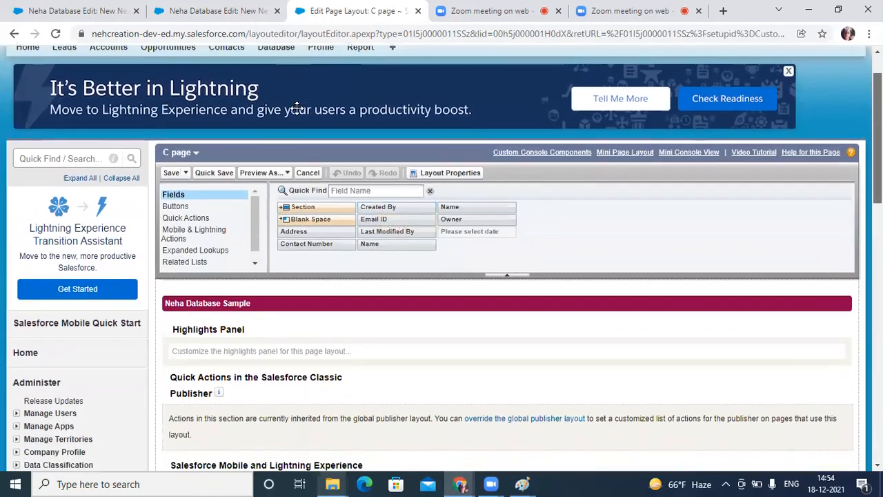
pyautogui.scroll(-1, 297, 108)
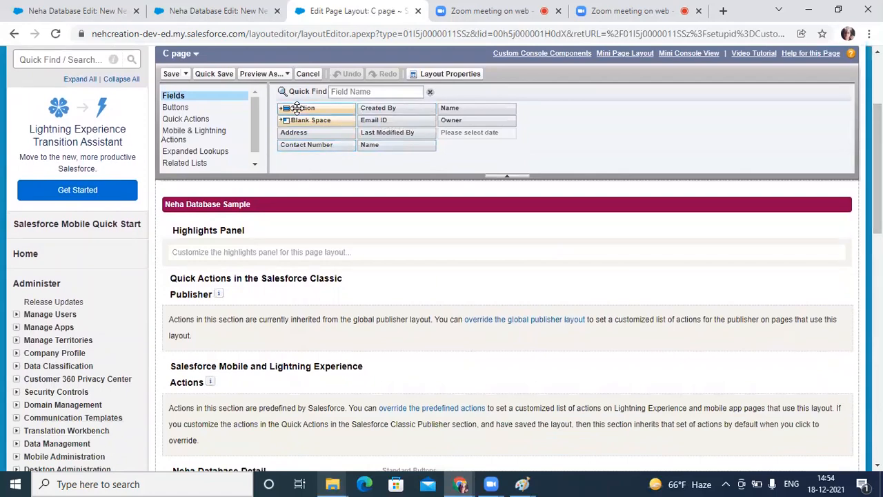
pyautogui.moveTo(297, 110); pyautogui.dragTo(263, 291)
pyautogui.scroll(-8, 286, 365)
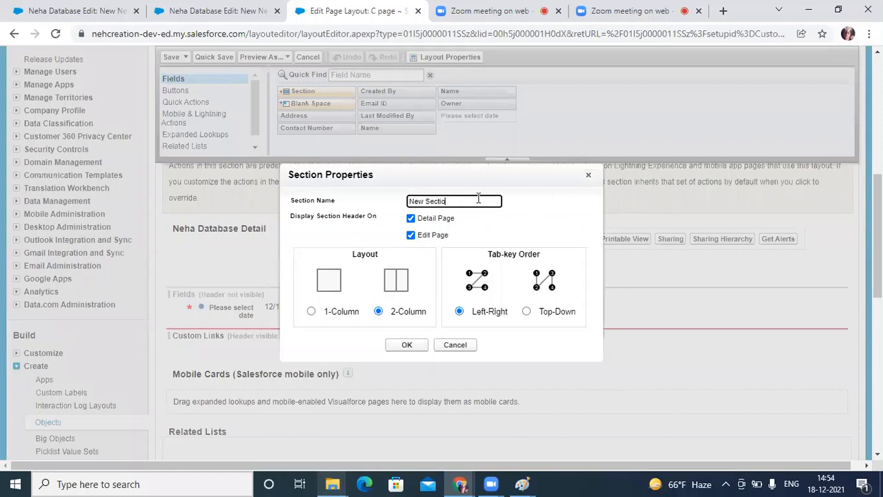
pyautogui.press('BackSpace')
pyautogui.press('BackSpace')
pyautogui.press('BackSpace')
pyautogui.press('BackSpace')
pyautogui.press('BackSpace')
pyautogui.press('BackSpace')
pyautogui.press('BackSpace')
pyautogui.press('BackSpace')
pyautogui.press('BackSpace')
pyautogui.press('BackSpace')
pyautogui.write('C')
pyautogui.click(408, 347)
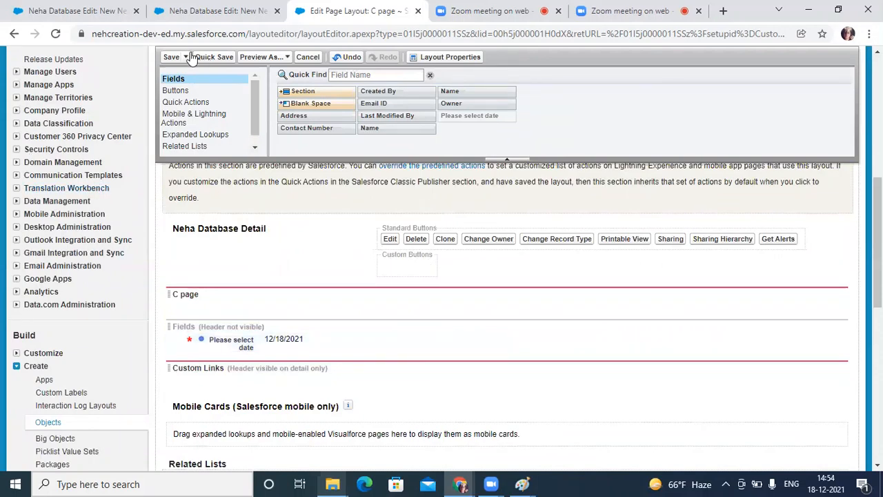
pyautogui.click(171, 59)
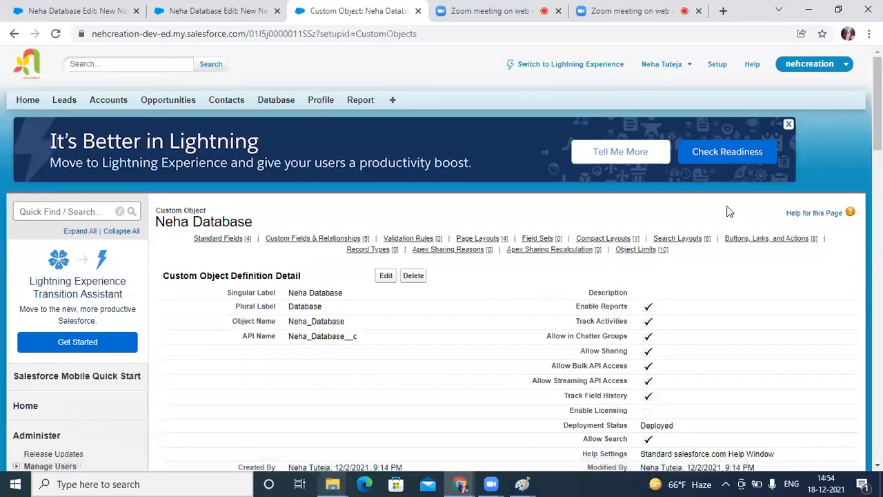
# Step: Edit the A page layout to place the Name and Email ID fields in its "A page" section, and save it
pyautogui.scroll(-1, 514, 222)
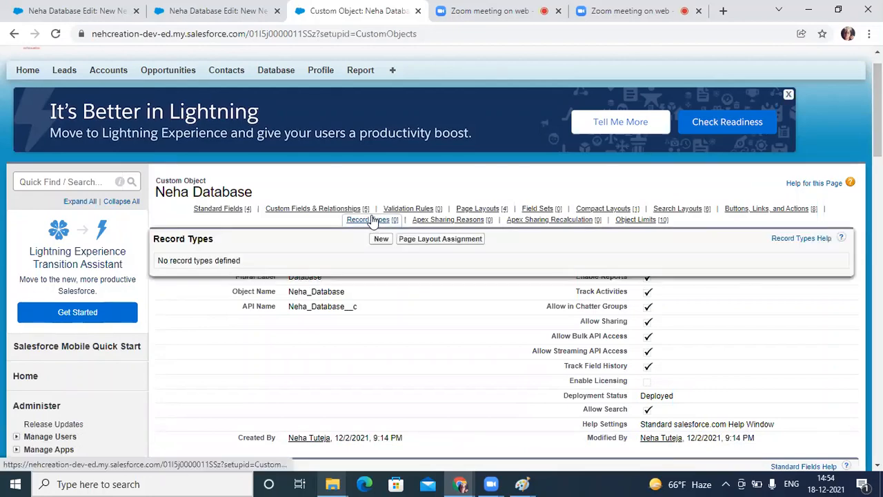
pyautogui.moveTo(477, 211)
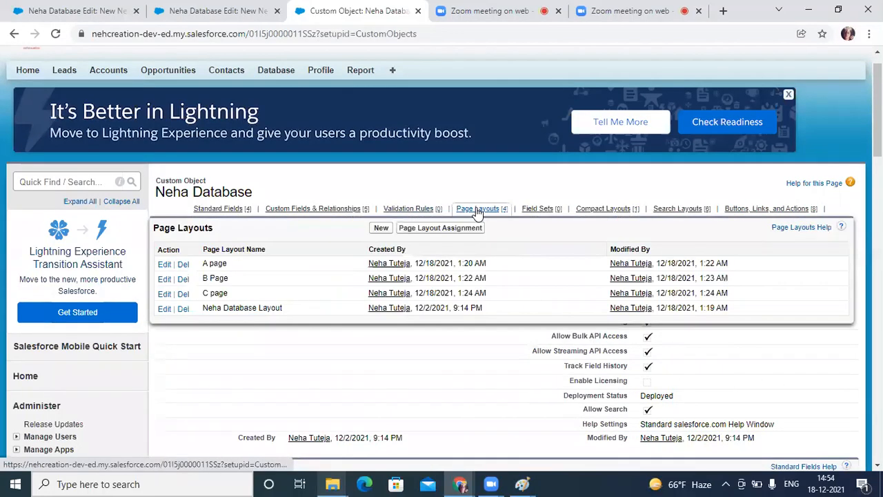
pyautogui.click(163, 264)
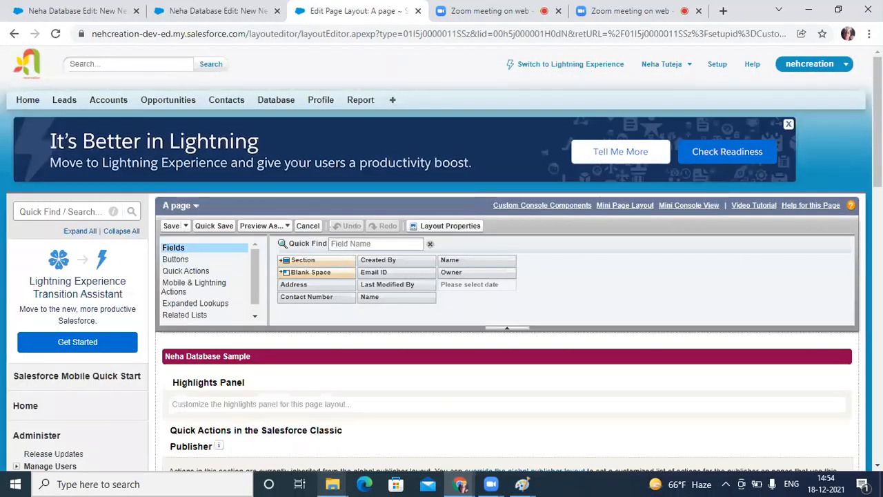
pyautogui.moveTo(877, 130); pyautogui.dragTo(877, 186)
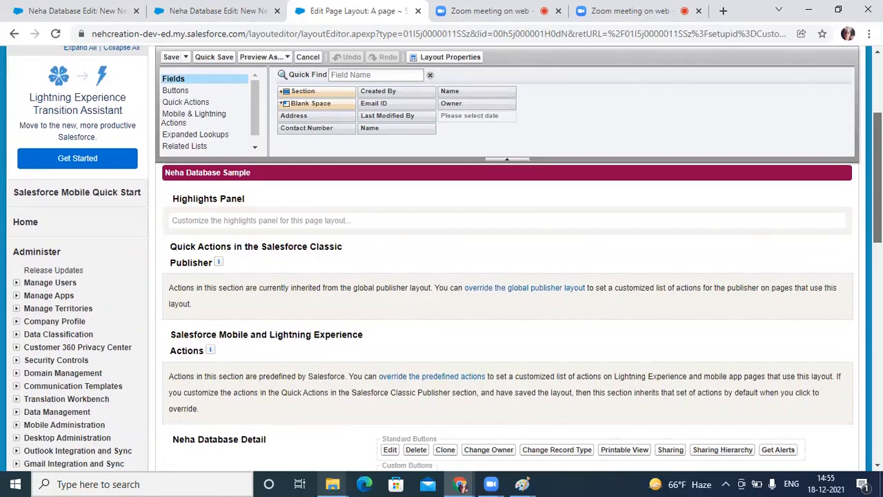
pyautogui.moveTo(876, 185); pyautogui.dragTo(876, 269)
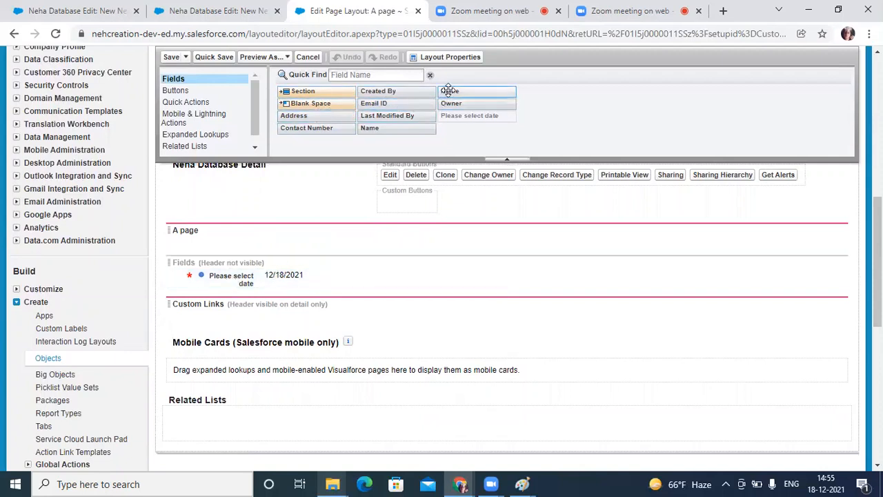
pyautogui.moveTo(449, 90); pyautogui.dragTo(263, 230)
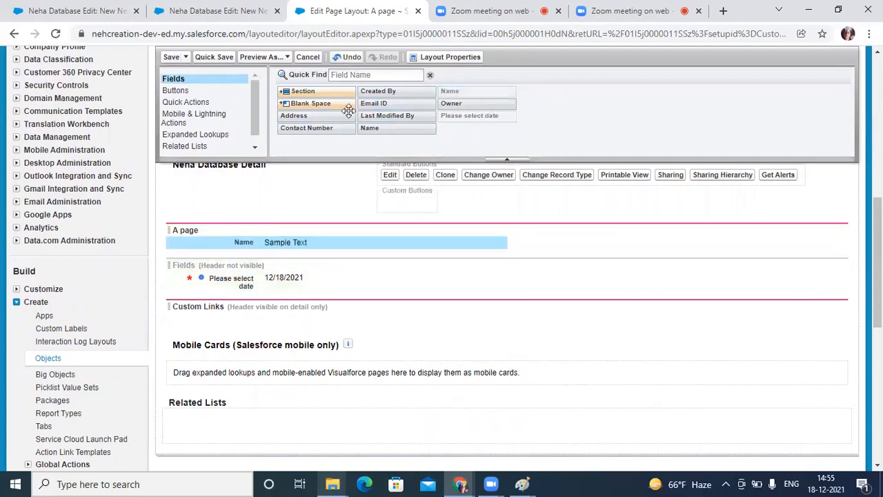
pyautogui.moveTo(373, 103); pyautogui.dragTo(275, 294)
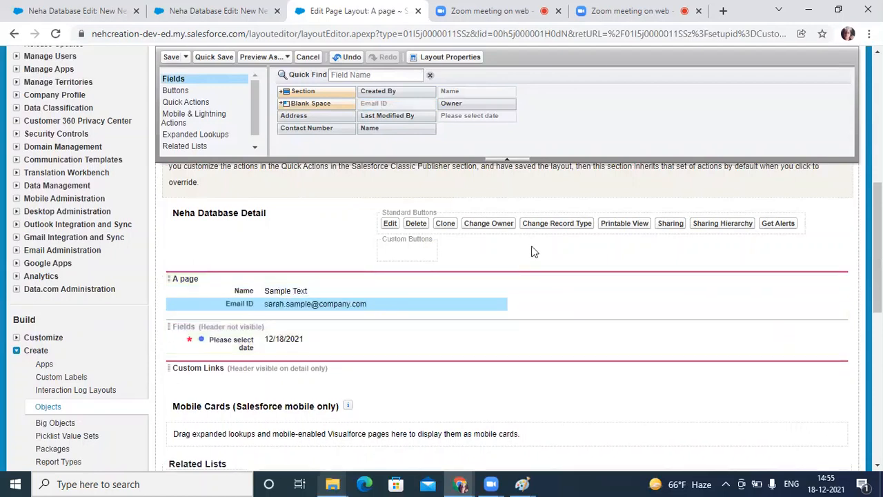
pyautogui.click(171, 57)
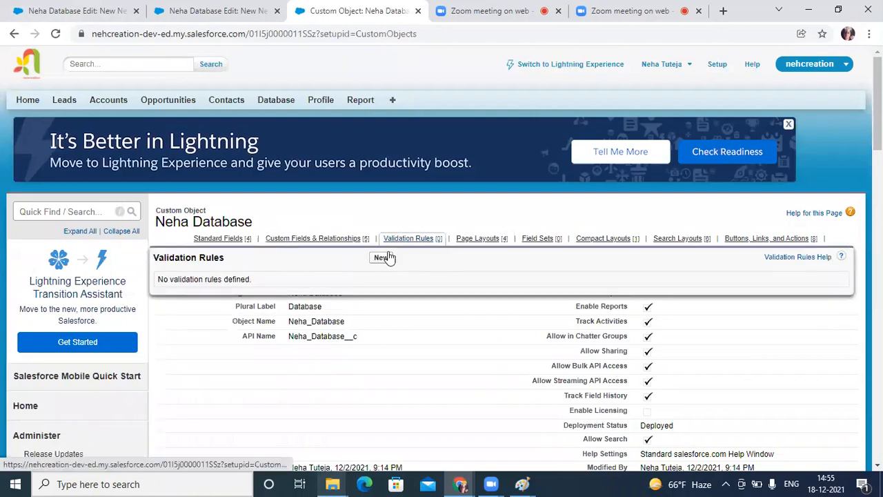
# Step: Edit the B Page layout to place the Address field in its "B Page" section, and save it
pyautogui.moveTo(485, 243)
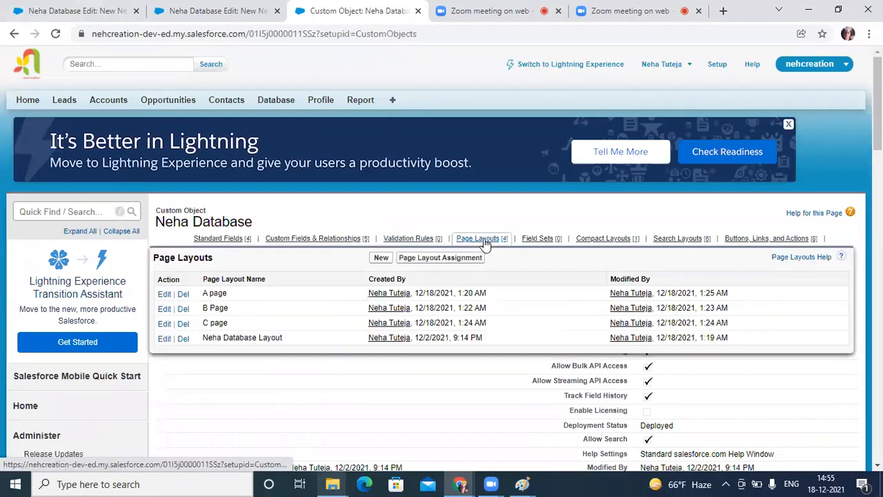
pyautogui.click(164, 311)
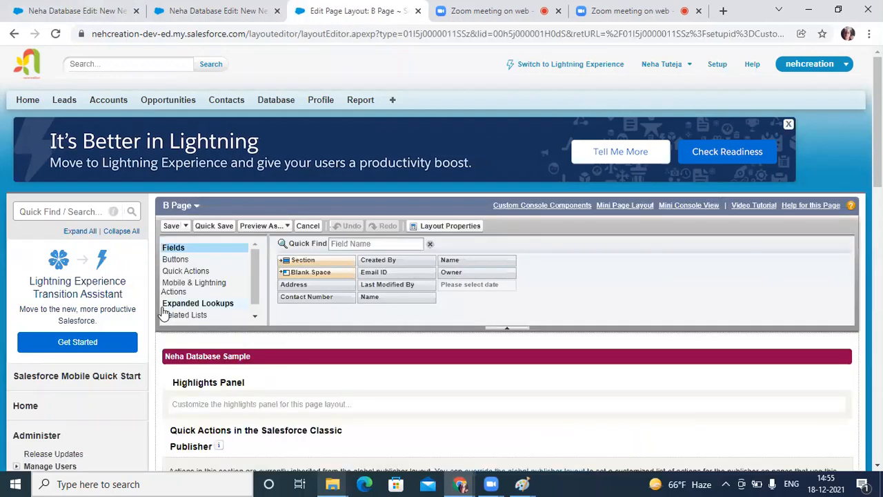
pyautogui.scroll(-10, 547, 293)
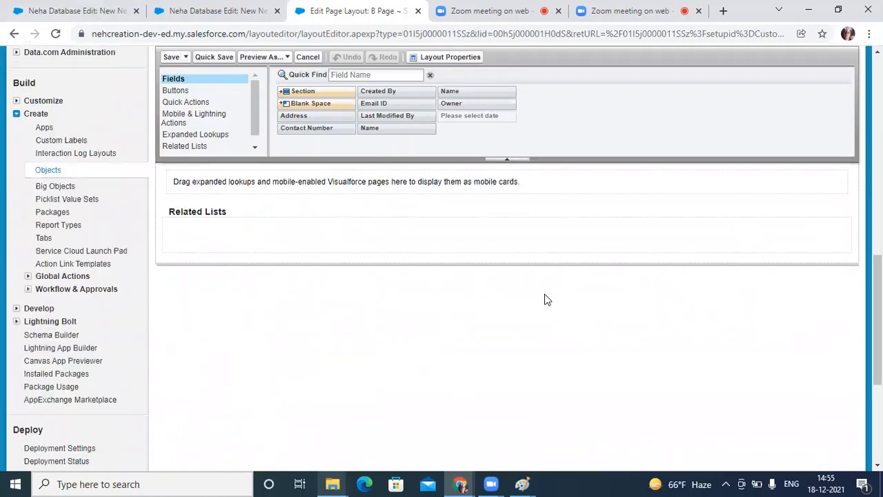
pyautogui.scroll(3, 531, 295)
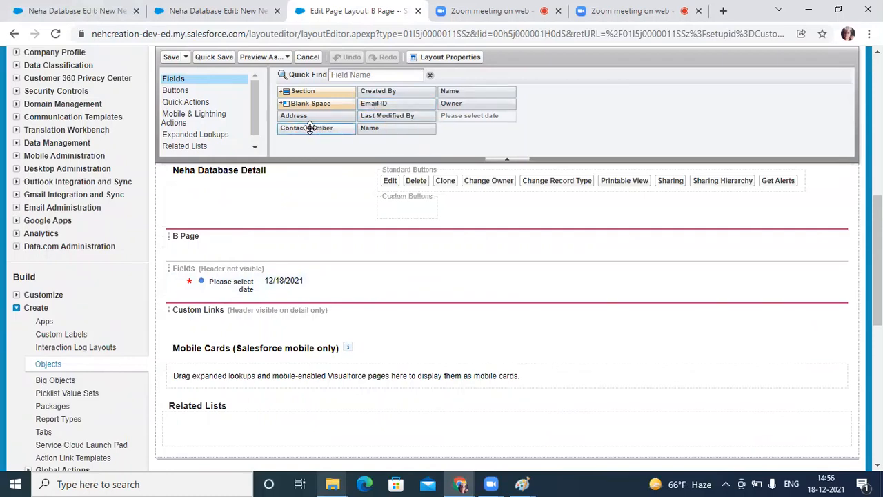
pyautogui.moveTo(309, 128); pyautogui.dragTo(288, 263)
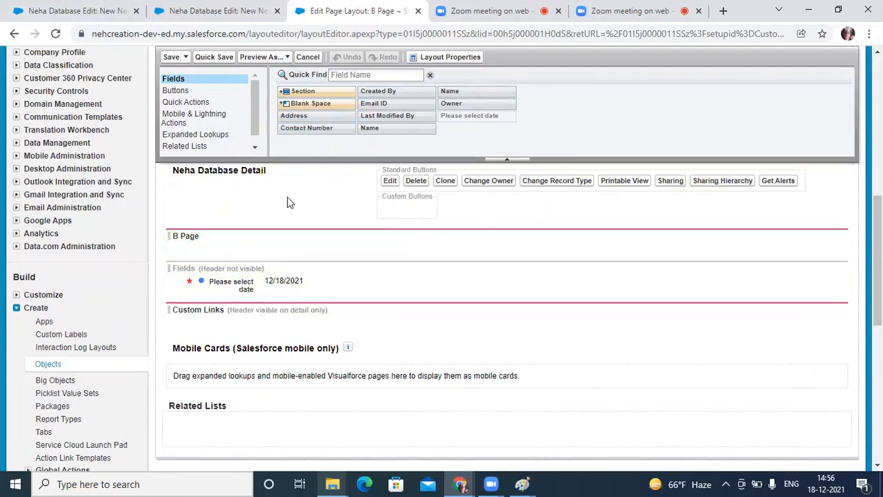
pyautogui.moveTo(293, 115); pyautogui.dragTo(256, 242)
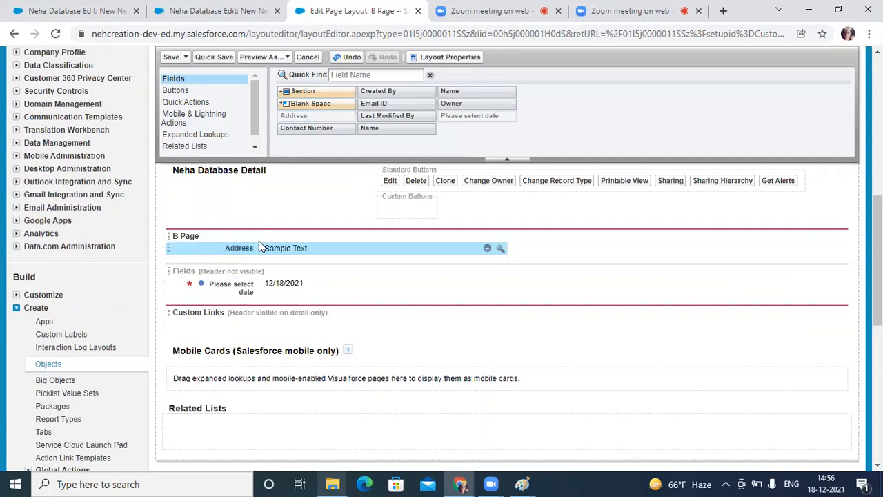
pyautogui.click(171, 58)
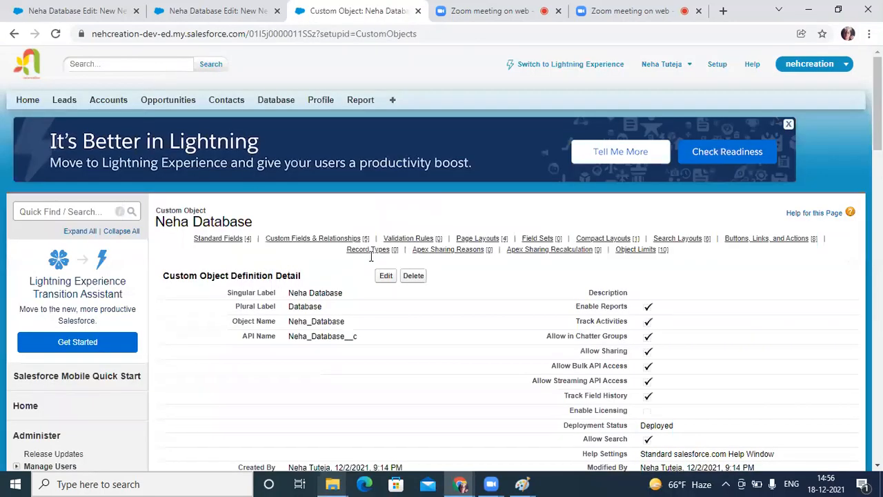
# Step: Edit the C page layout to place the Contact Number field in its "C page" section, and save it
pyautogui.moveTo(465, 239)
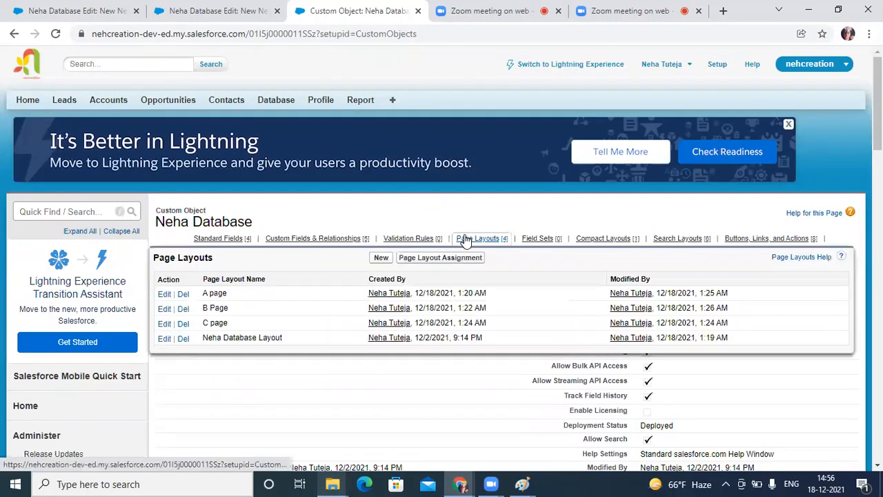
pyautogui.click(164, 323)
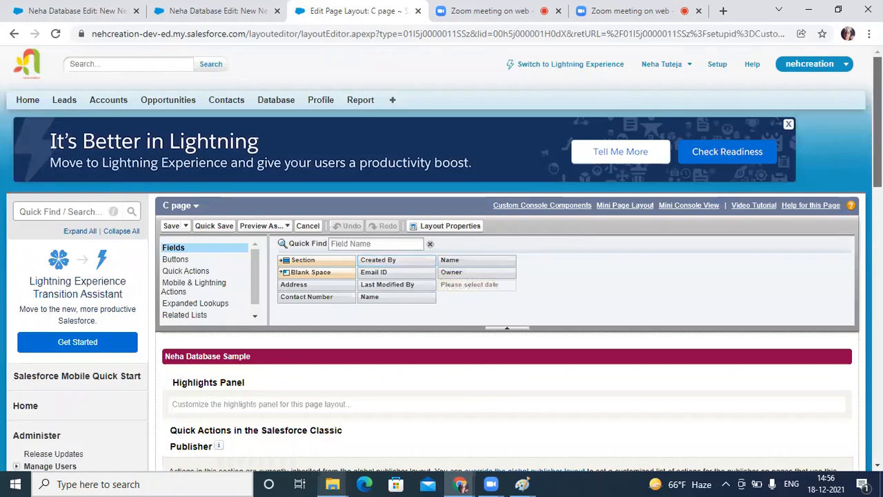
pyautogui.scroll(-1, 469, 279)
pyautogui.scroll(-2, 262, 175)
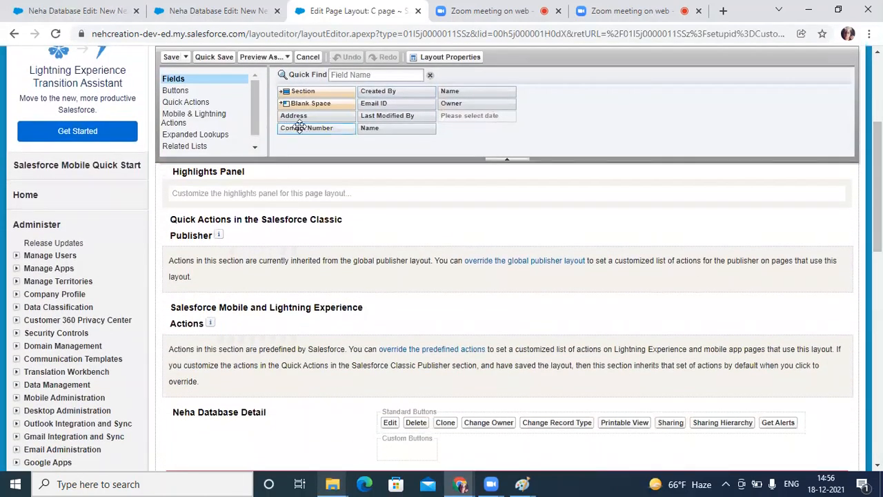
pyautogui.moveTo(300, 126); pyautogui.dragTo(204, 238)
pyautogui.scroll(-6, 300, 392)
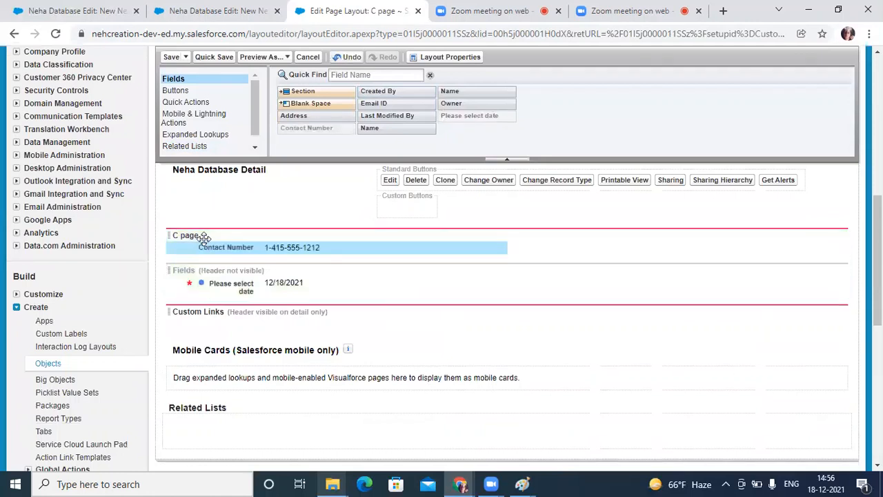
pyautogui.click(169, 58)
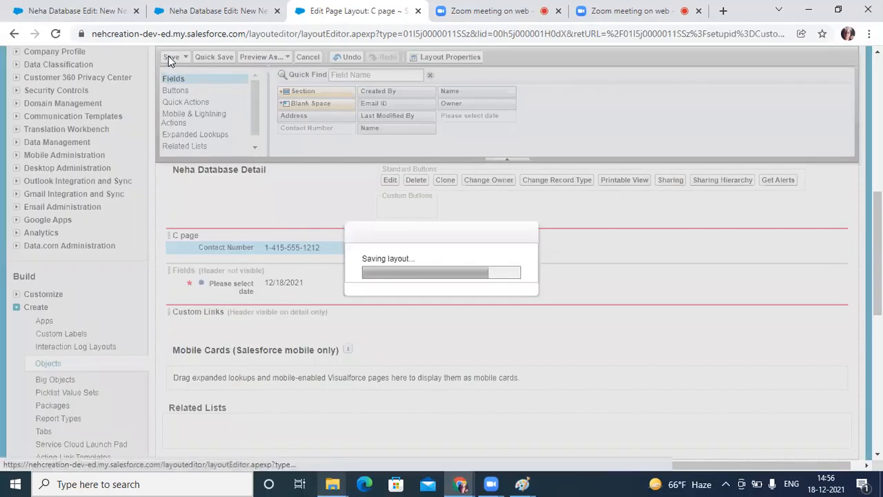